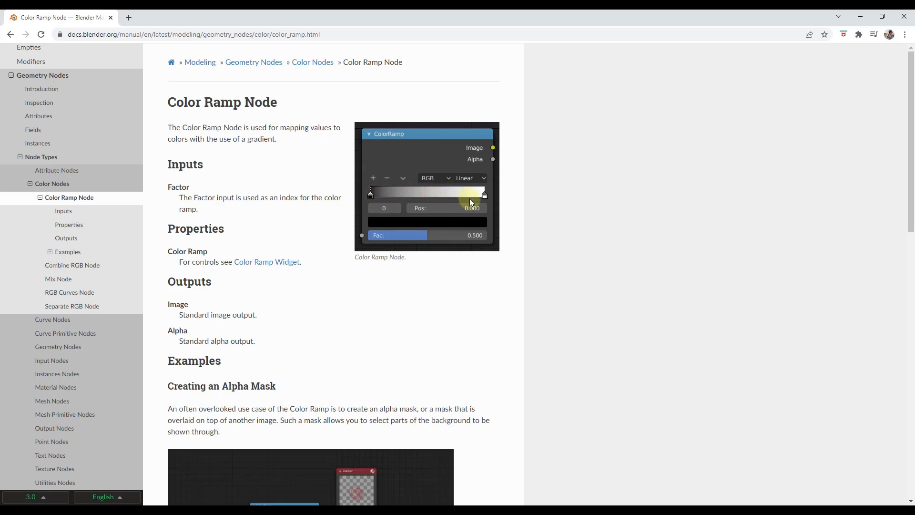
Switch from the browser to Blender and create a new material for the sphere.
click(863, 17)
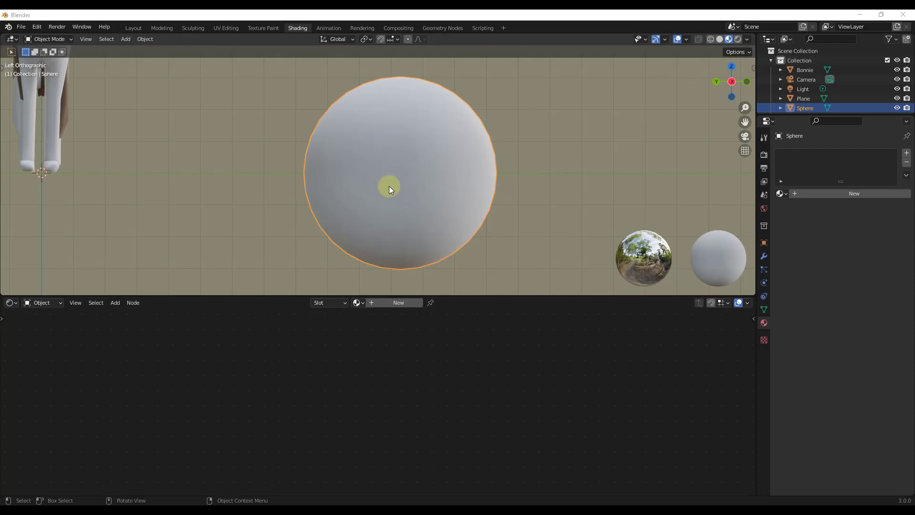
click(391, 303)
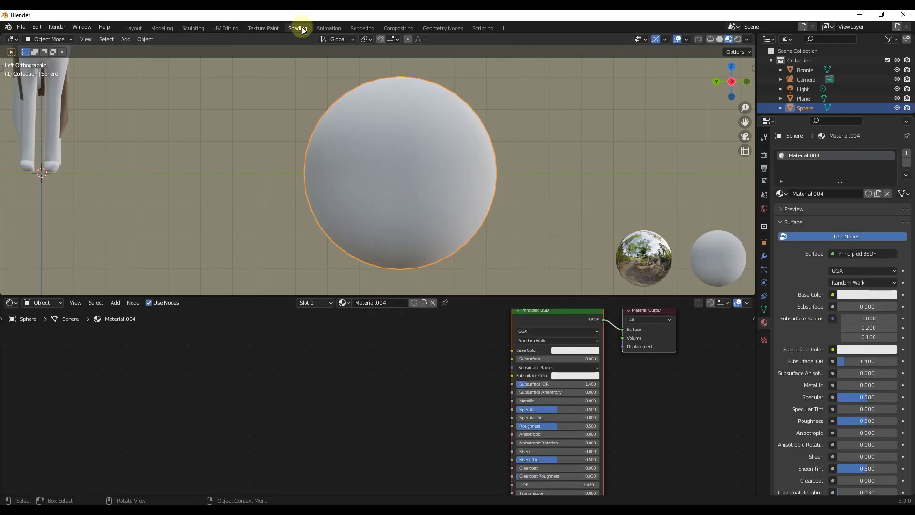
scroll(671, 356, down, 2)
middle_drag(671, 356, 547, 368)
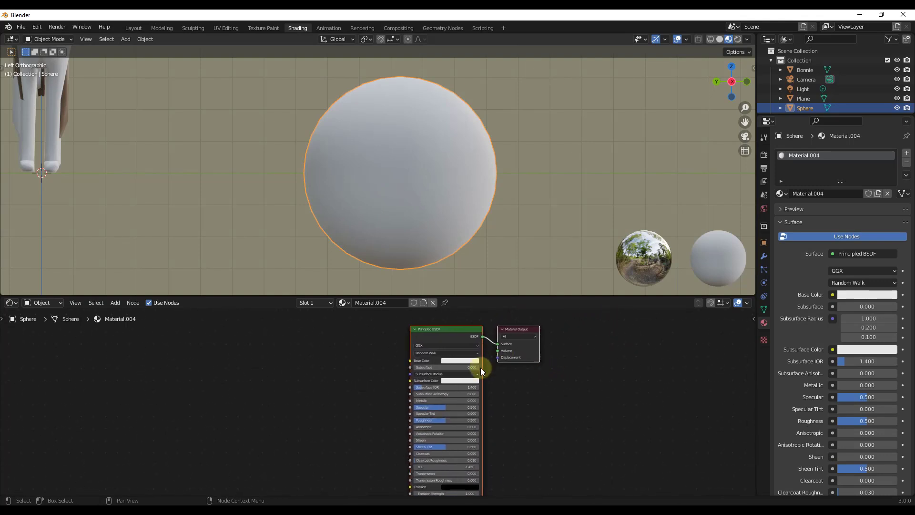
scroll(602, 369, up, 1)
middle_drag(507, 363, 493, 364)
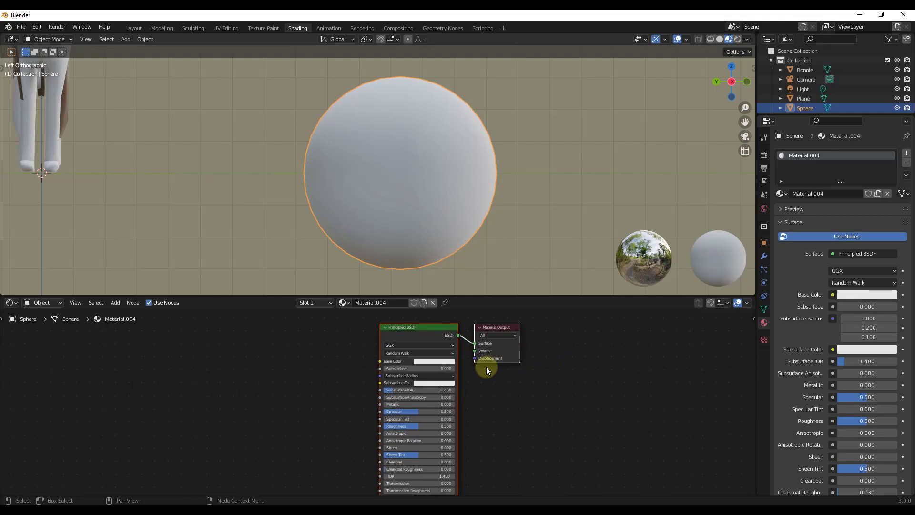
Change the Principled BSDF node's base color to a light pinkish purple.
click(436, 361)
mouse_move(439, 295)
mouse_down()
mouse_move(459, 279)
mouse_move(441, 290)
mouse_move(428, 283)
mouse_move(459, 284)
mouse_move(444, 292)
mouse_up()
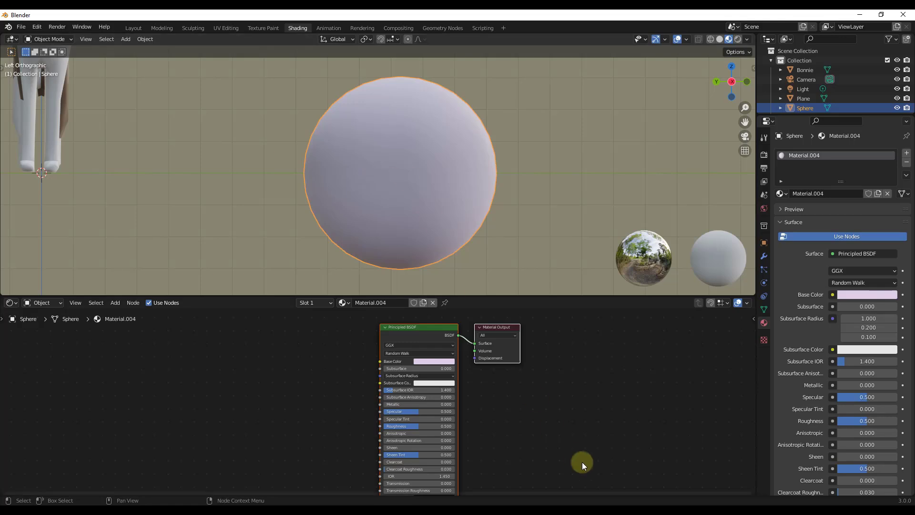
click(559, 408)
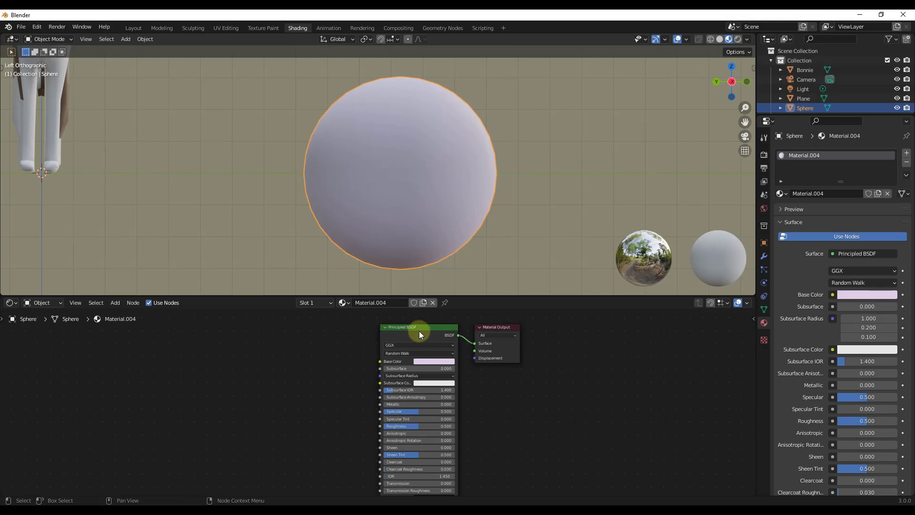
Add a ColorRamp node beside the Principled BSDF and connect its Color output to the Base Color input.
key(shift+a)
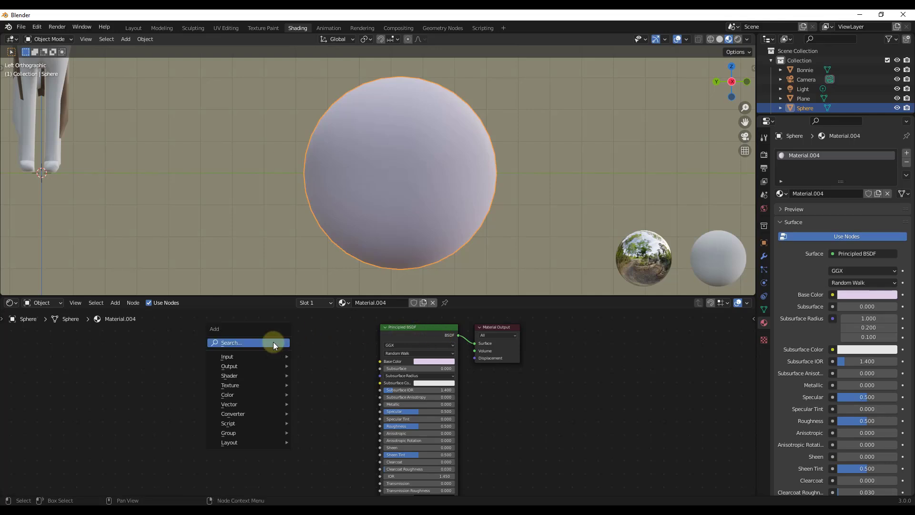
click(265, 342)
text(color)
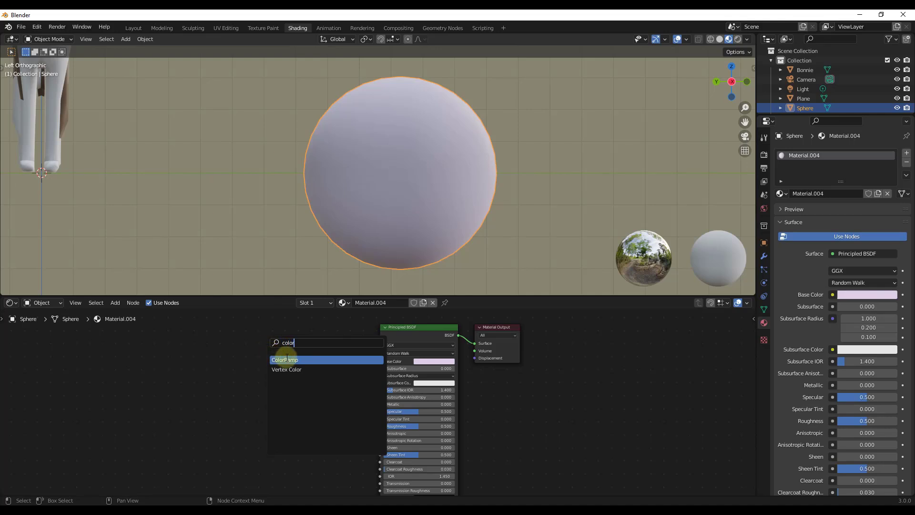
click(285, 360)
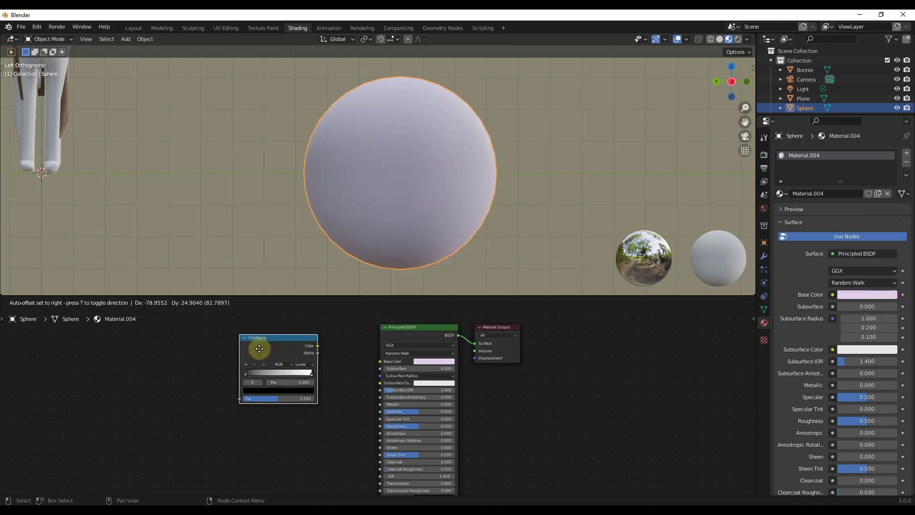
click(243, 357)
drag(300, 355, 382, 360)
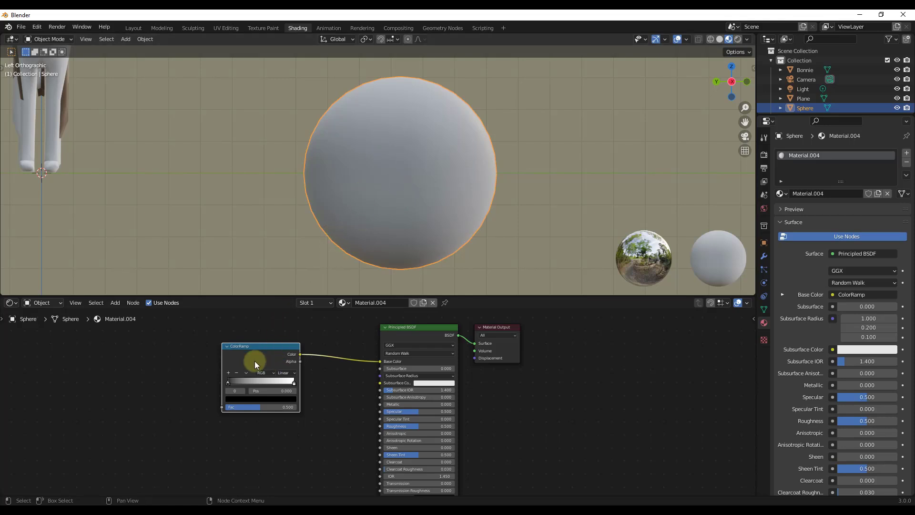
Try the ramp's black stop at positions 0.441 and 0.227, return it to 0, and set the factor to about 0.509.
scroll(260, 359, up, 4)
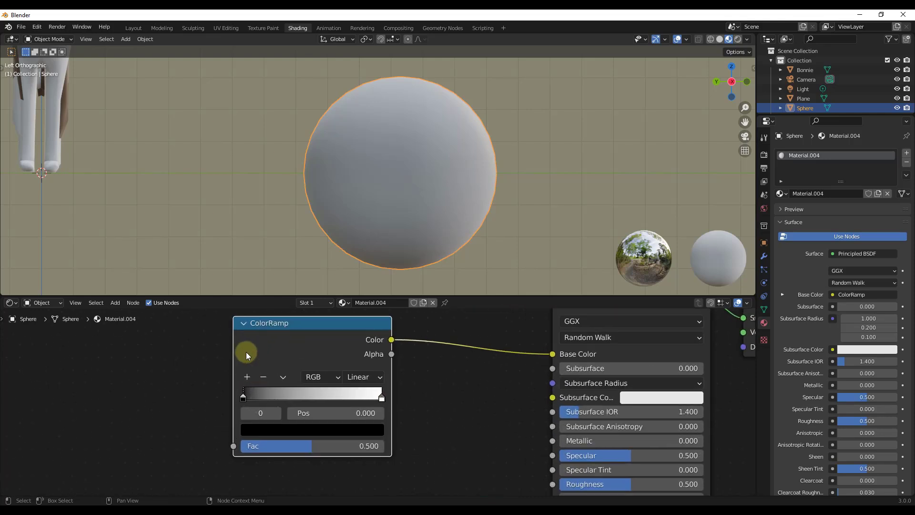
middle_drag(277, 353, 296, 358)
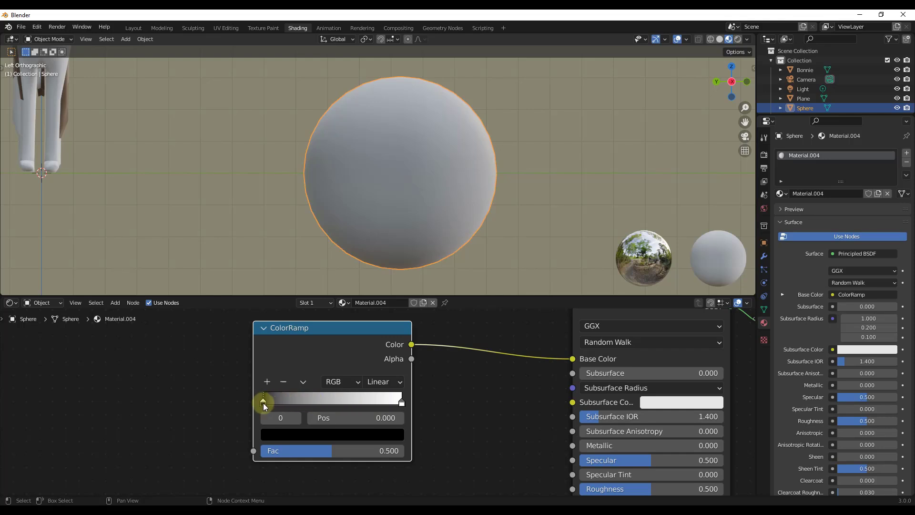
mouse_move(263, 403)
mouse_down()
mouse_move(359, 410)
mouse_move(259, 409)
mouse_up()
drag(264, 403, 327, 405)
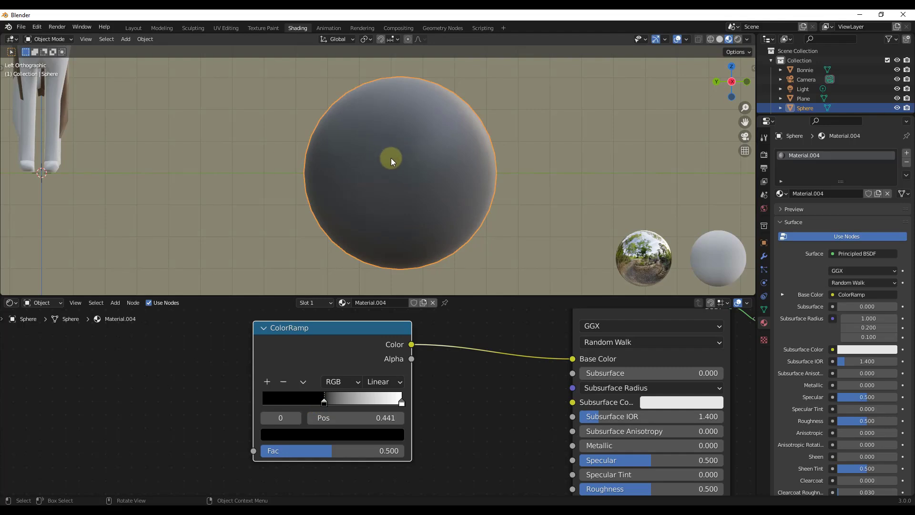
drag(326, 405, 295, 406)
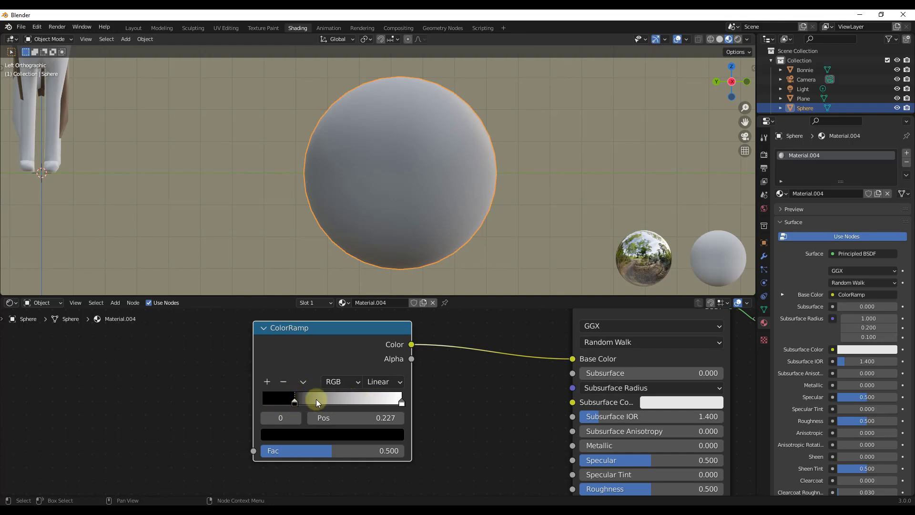
drag(293, 404, 261, 402)
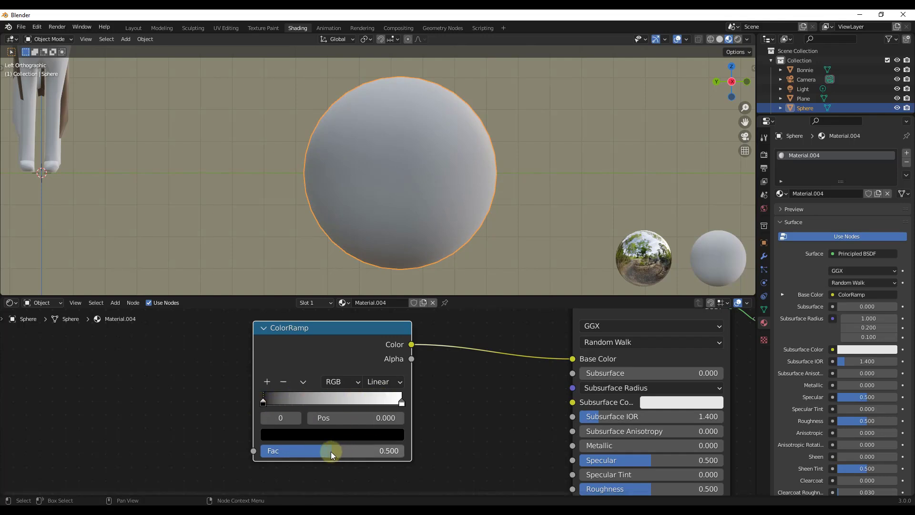
drag(331, 450, 323, 469)
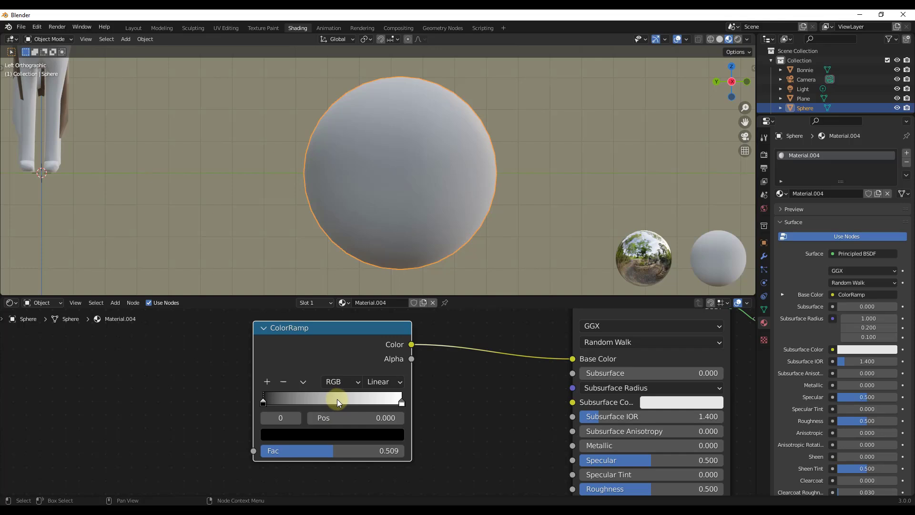
Switch the ramp's active stop back and forth between black and white, ending on black stop 0.
click(402, 403)
click(264, 403)
click(297, 418)
click(265, 418)
click(296, 418)
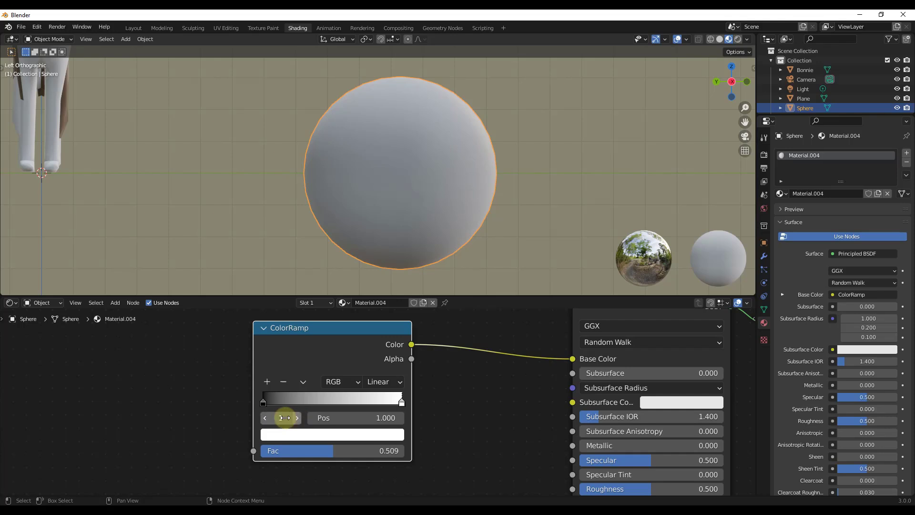
click(264, 418)
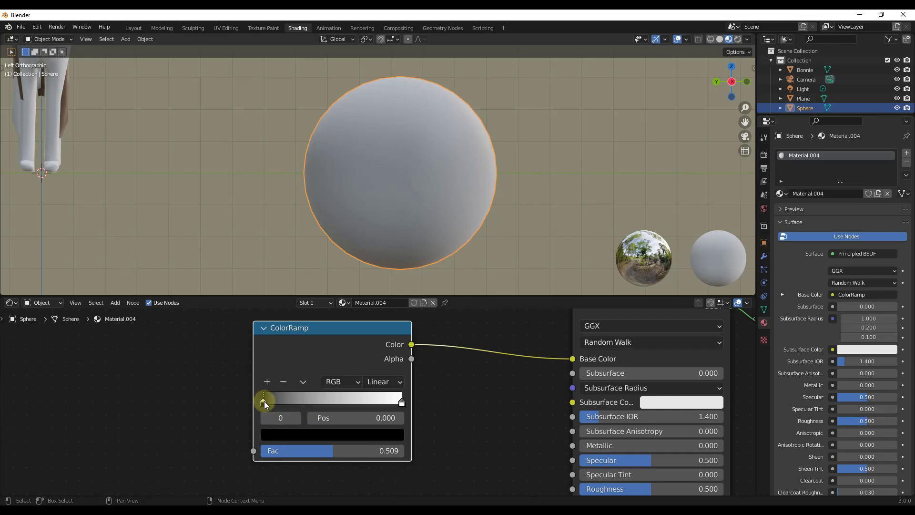
Change the ramp's black stop to a bright, fully saturated blue.
click(322, 435)
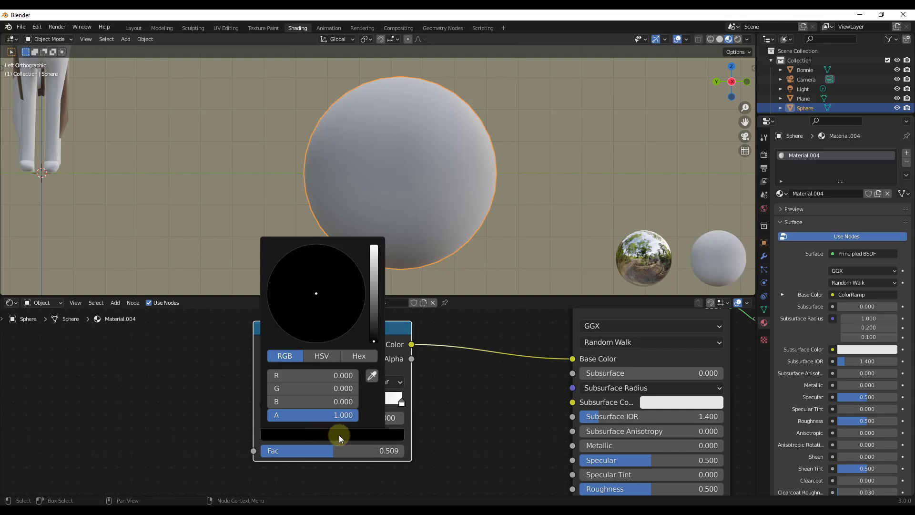
click(363, 253)
click(314, 294)
drag(371, 341, 366, 251)
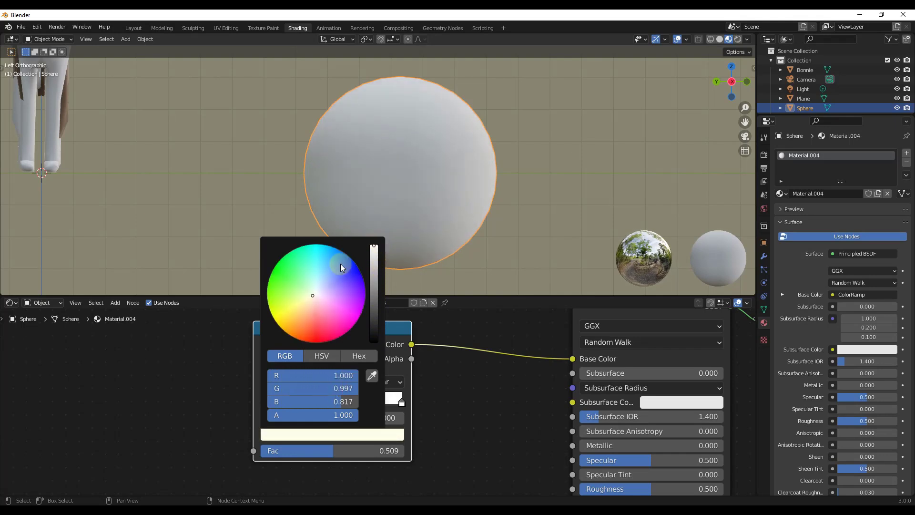
drag(313, 294, 360, 270)
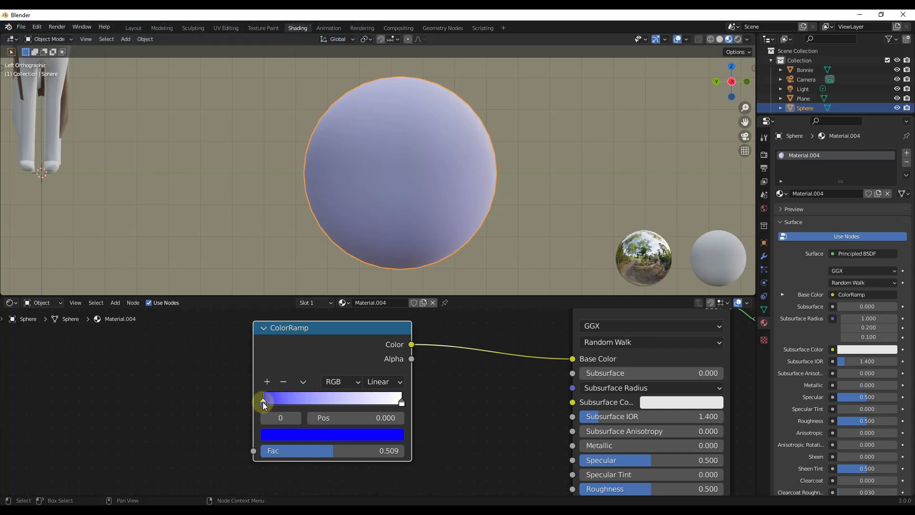
Change the ramp's white stop to bright green, test different factor values, and leave the factor at about 0.527.
click(402, 403)
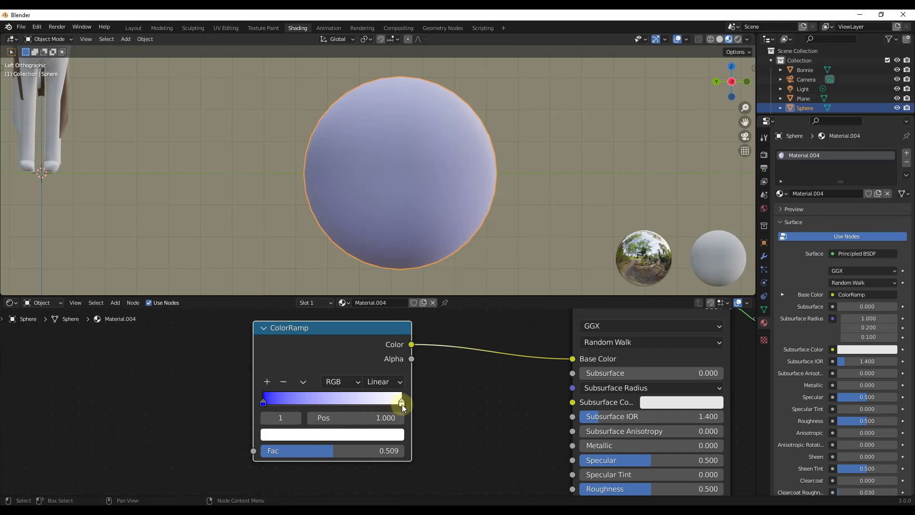
click(349, 434)
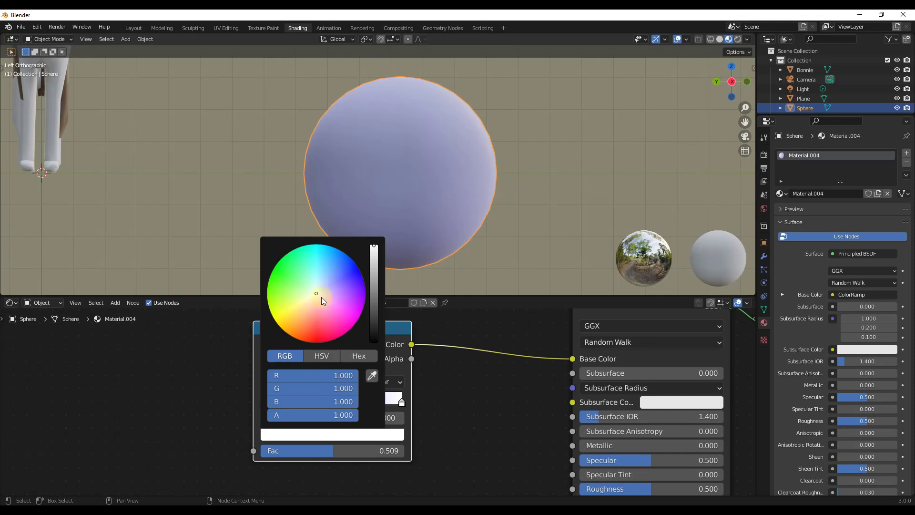
drag(321, 296, 259, 265)
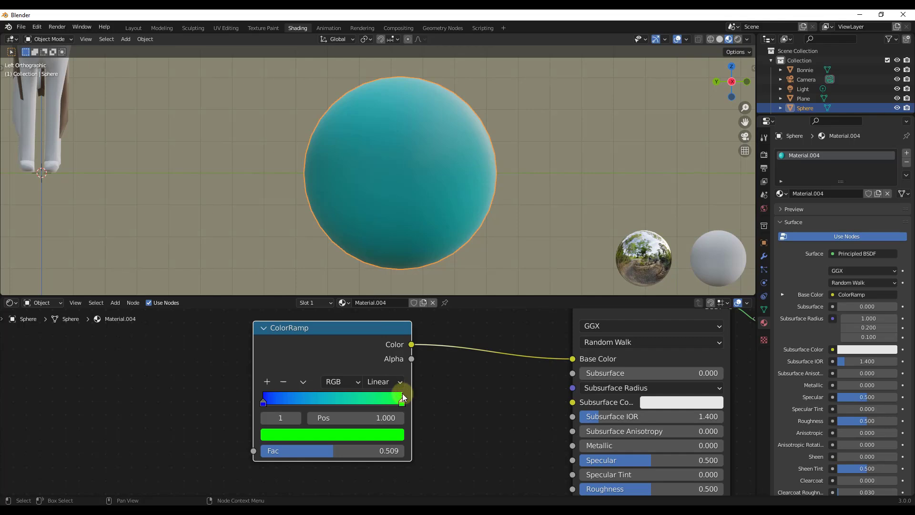
drag(330, 453, 398, 456)
drag(318, 459, 328, 454)
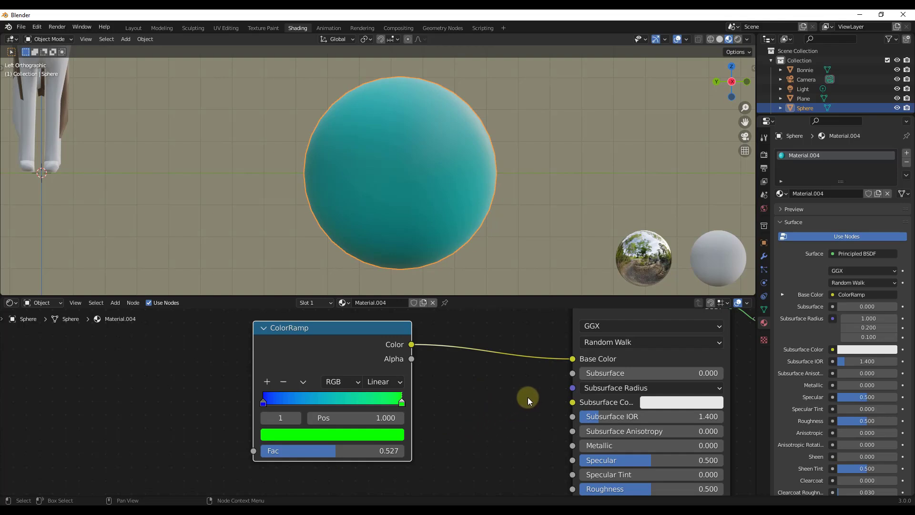
Add a Noise Texture node before the ColorRamp and connect its Fac output to the ramp's Fac input.
scroll(527, 396, down, 2)
scroll(294, 377, up, 1)
click(293, 378)
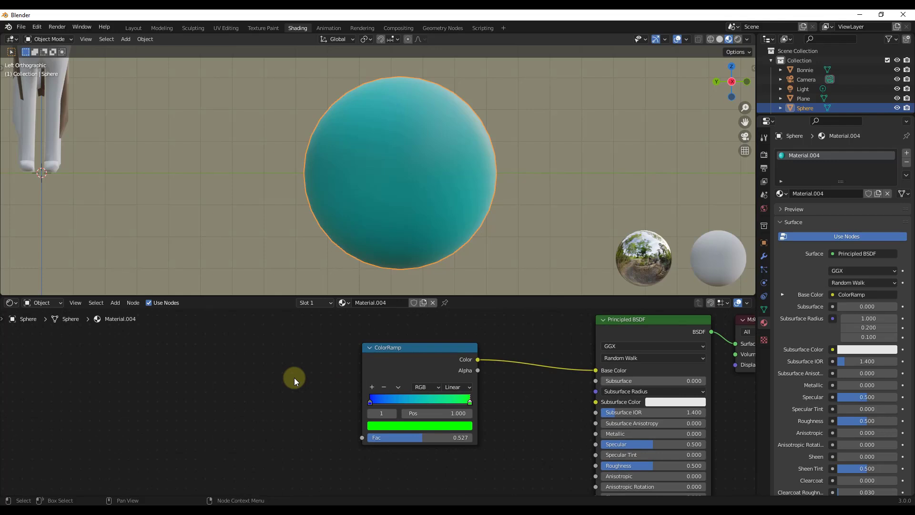
key(shift+a)
click(293, 377)
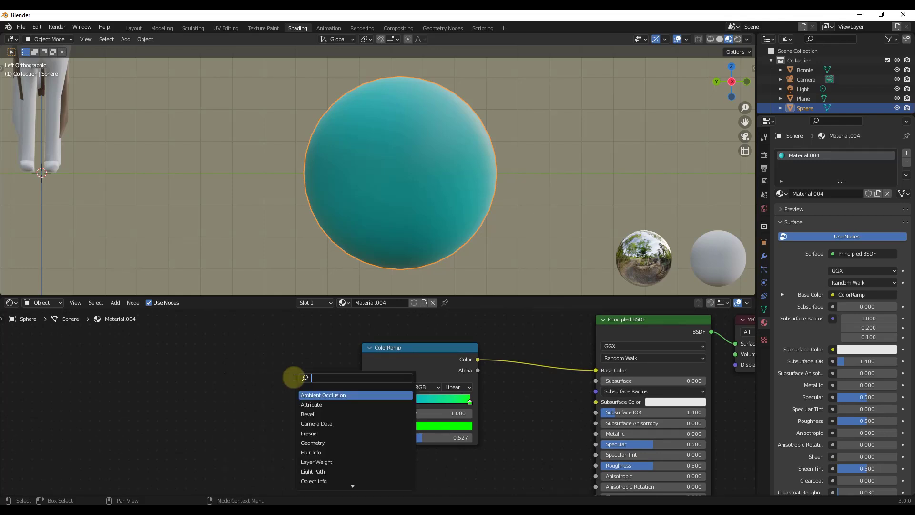
text(noise)
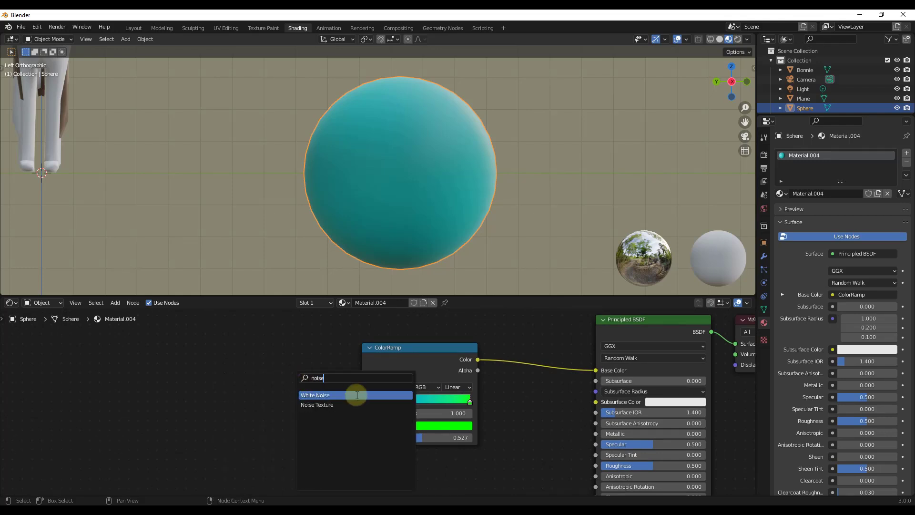
click(343, 404)
click(259, 383)
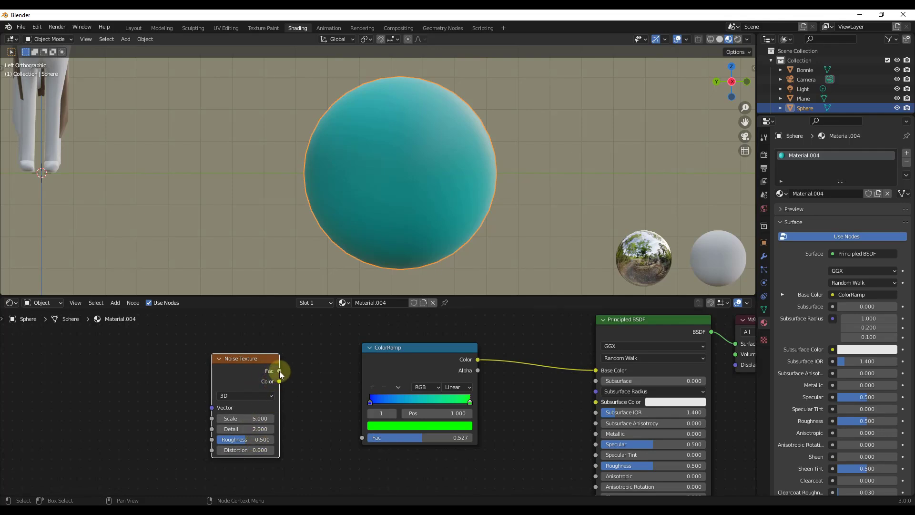
drag(280, 371, 360, 437)
click(381, 168)
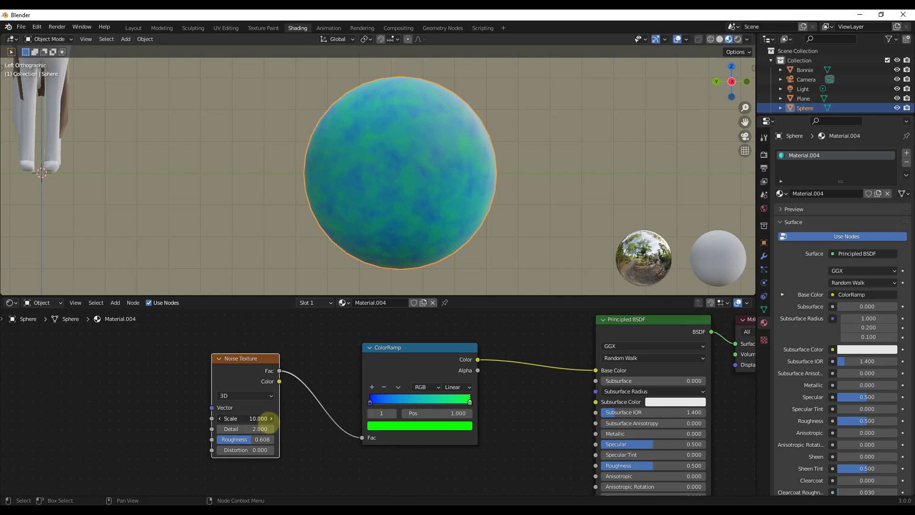
Set the Noise Texture node's roughness to 0.75.
click(251, 437)
key(BackSpace)
text(0.75)
key(Return)
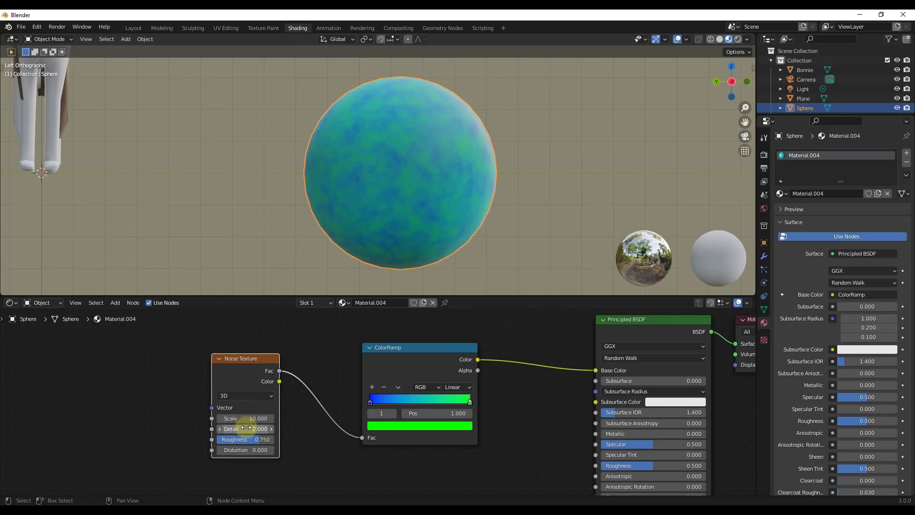
drag(249, 428, 247, 433)
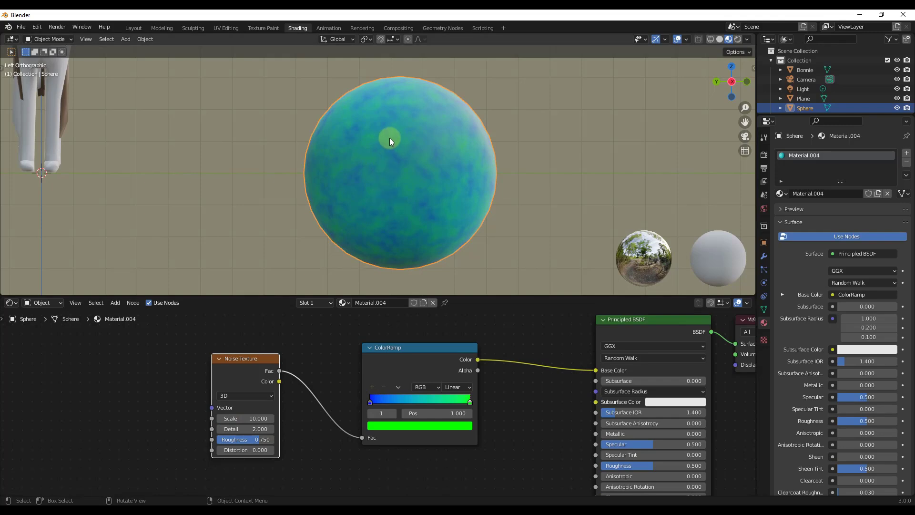
Change the ColorRamp's green stop to bright yellow.
scroll(382, 148, up, 3)
scroll(380, 151, down, 5)
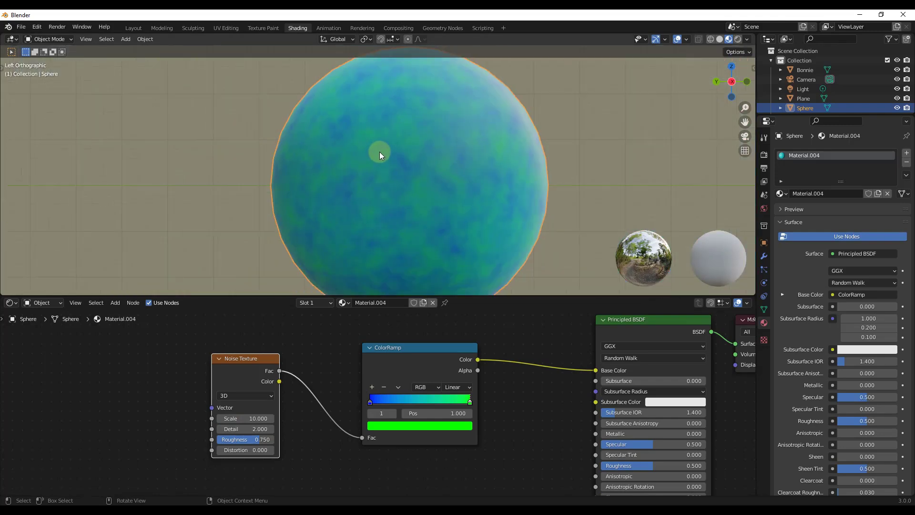
middle_drag(382, 155, 410, 169)
scroll(389, 155, up, 2)
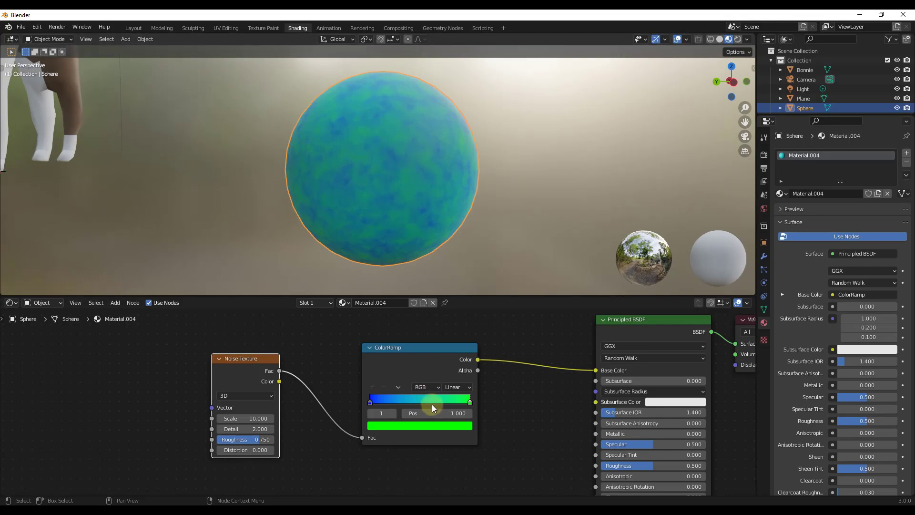
click(452, 427)
mouse_move(407, 334)
mouse_down()
mouse_move(429, 337)
mouse_move(362, 347)
mouse_up()
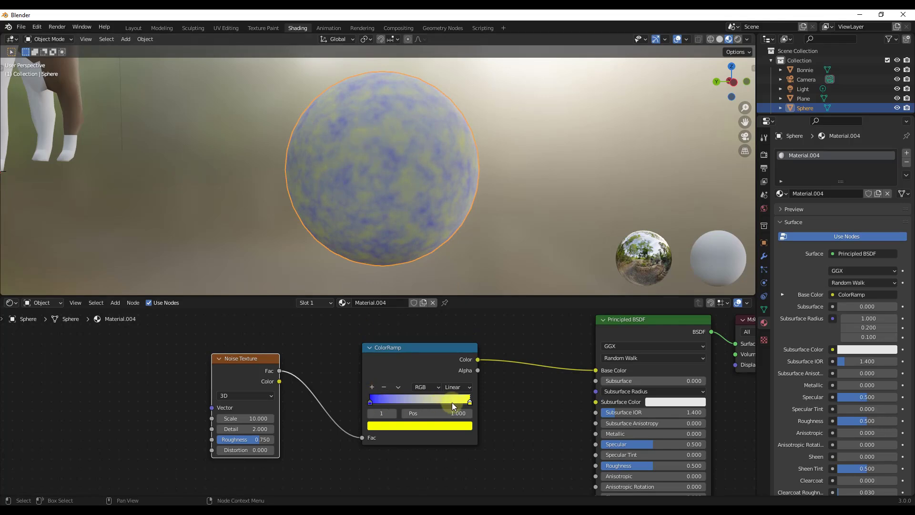
Move the ColorRamp's blue and yellow stops closer together, leaving the yellow stop at position 0.723.
drag(466, 403, 447, 402)
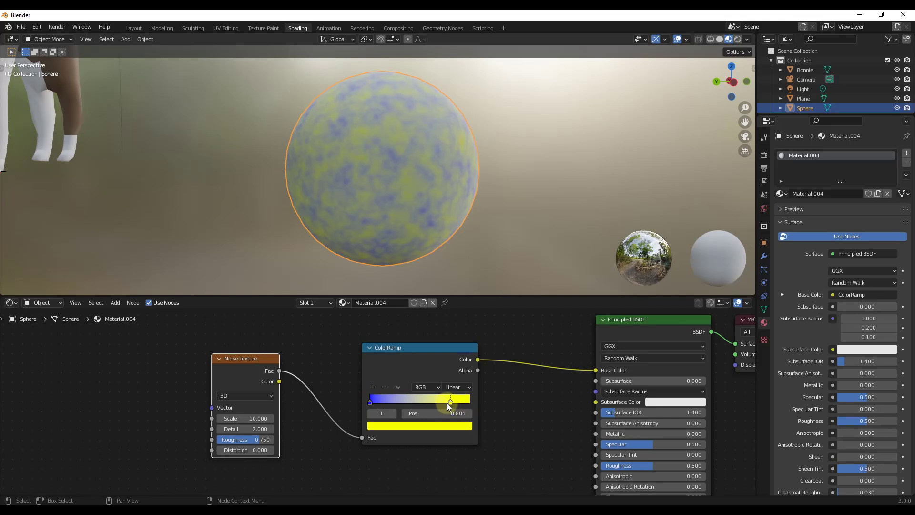
drag(370, 402, 441, 407)
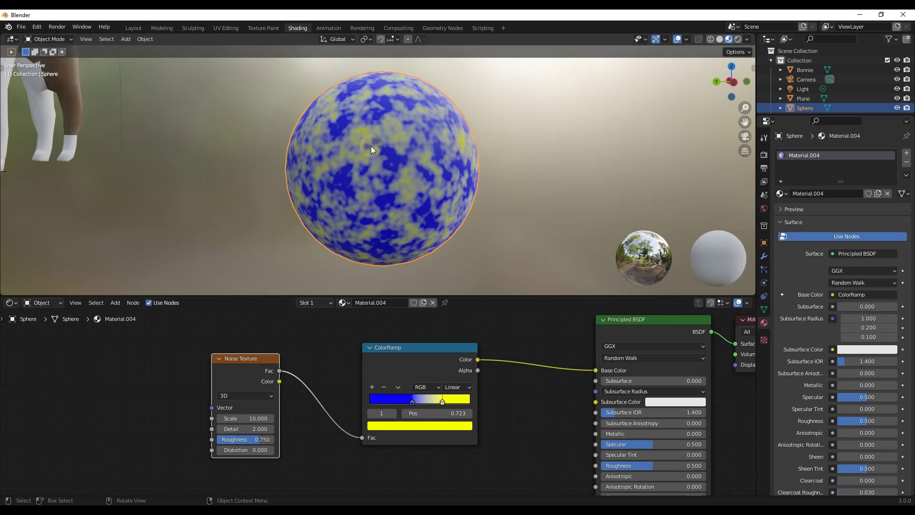
drag(408, 322, 369, 305)
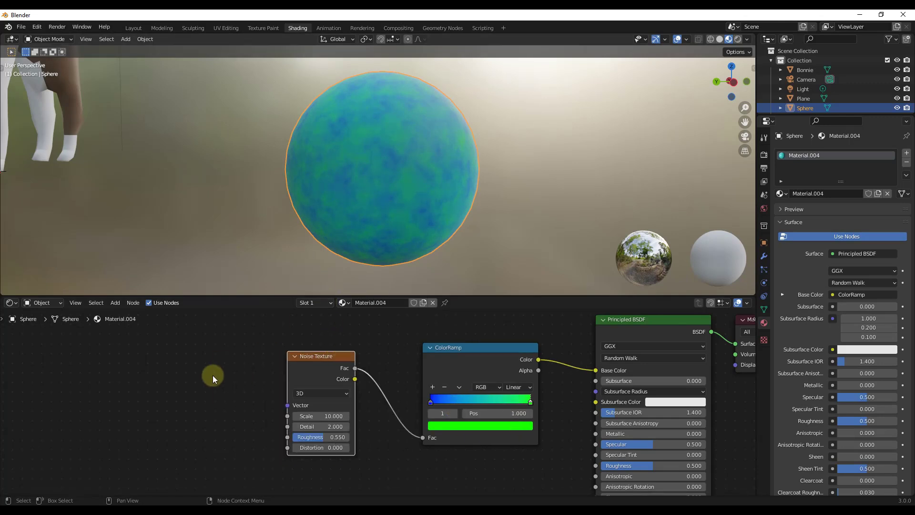
Add a Texture Coordinate node before the Noise Texture node, leaving room between the two.
key(shift+a)
click(207, 376)
text(tex)
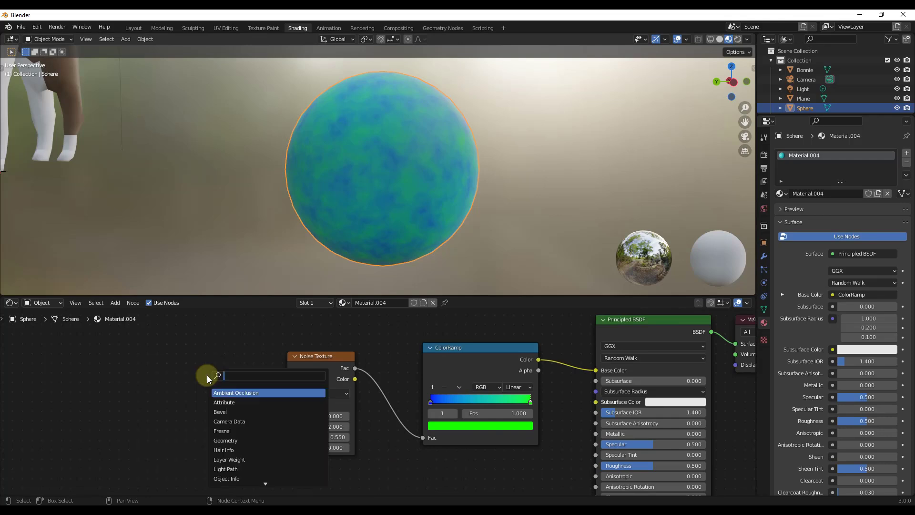
text(ture)
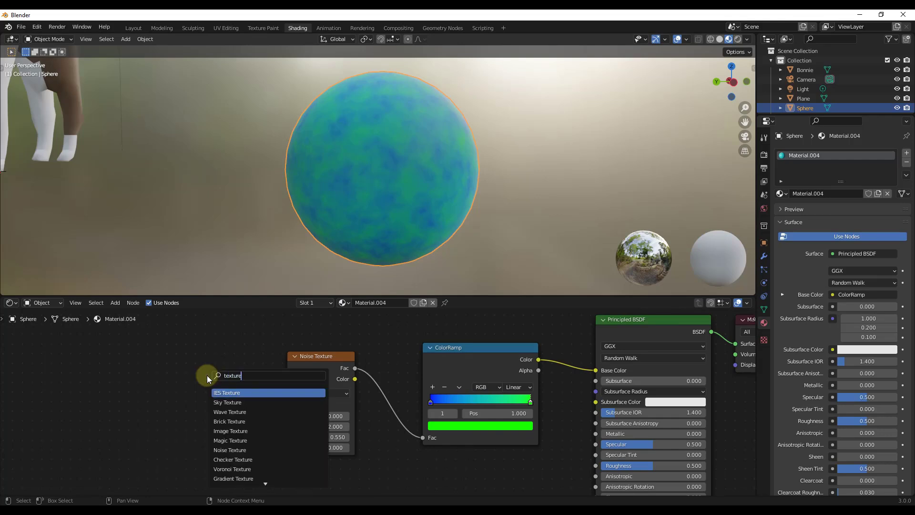
text( coord)
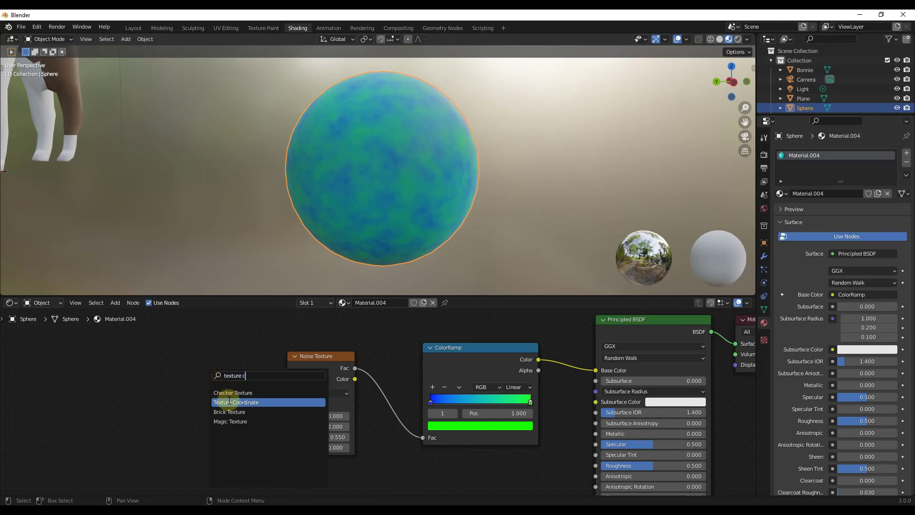
key(Return)
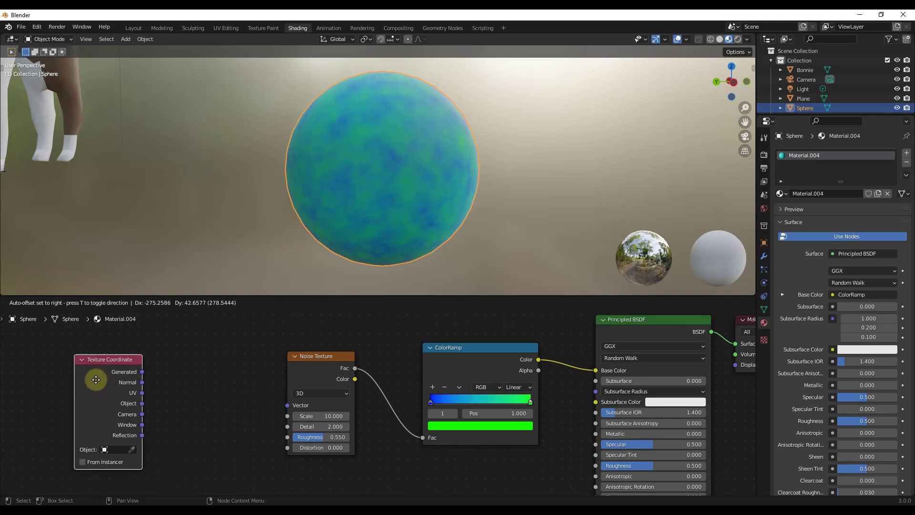
click(88, 379)
Add a Mapping node and link it between the Texture Coordinate's Generated output and the Noise Texture's Vector input.
key(shift+a)
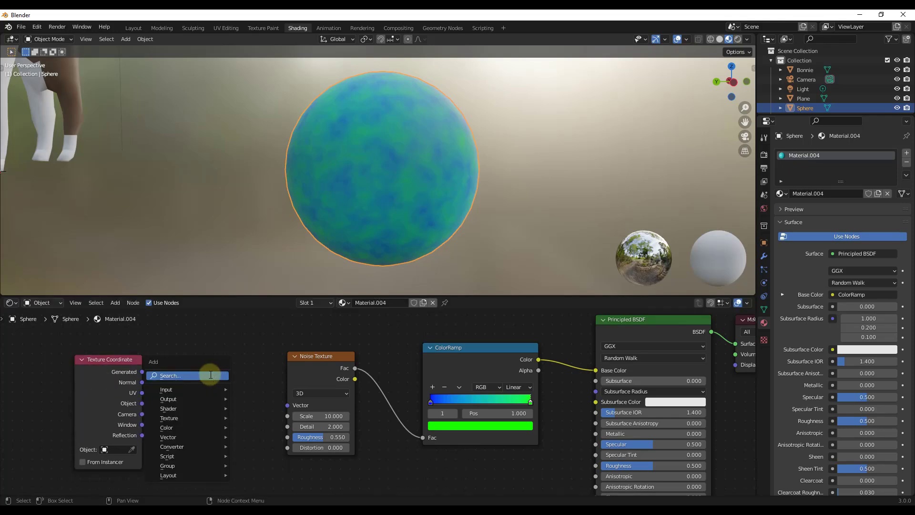
text(mapp)
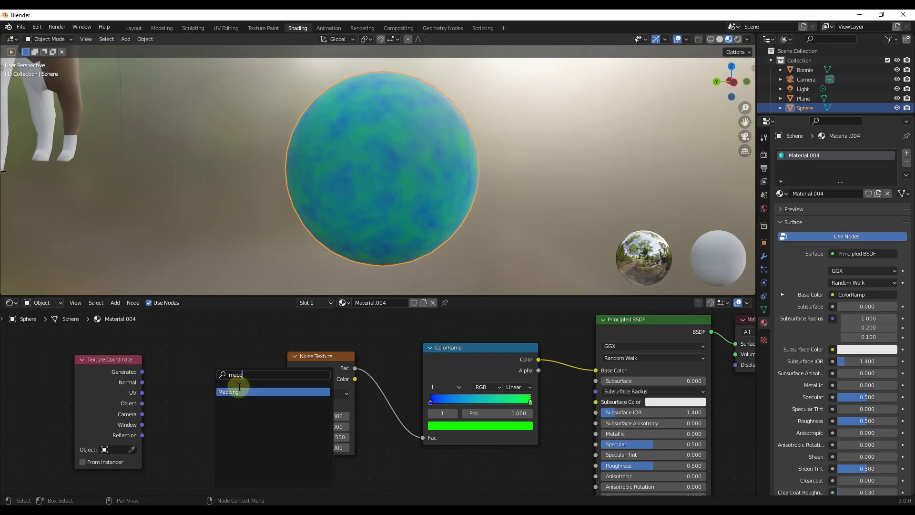
key(Return)
click(206, 352)
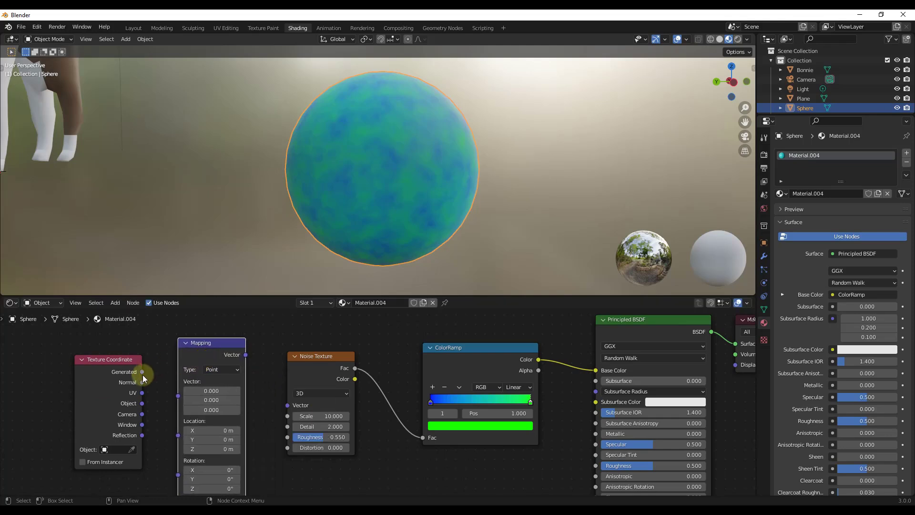
drag(143, 376, 178, 395)
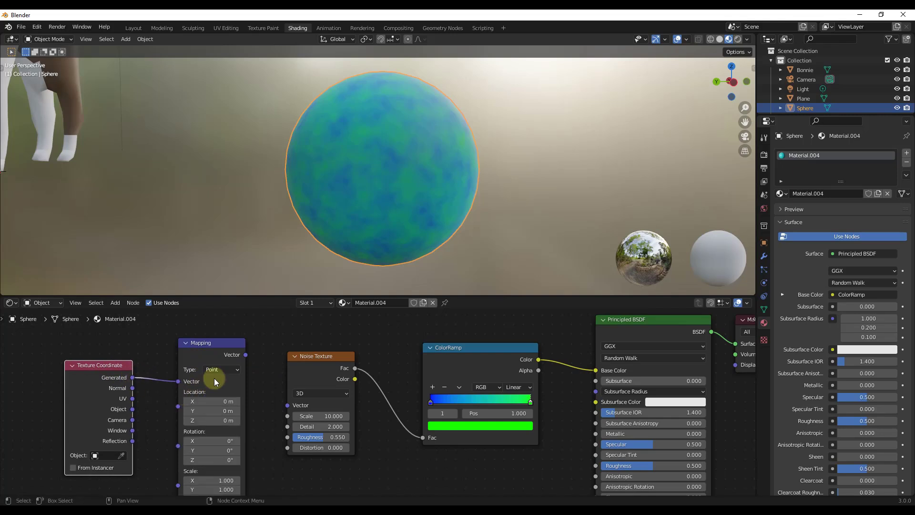
drag(245, 355, 288, 405)
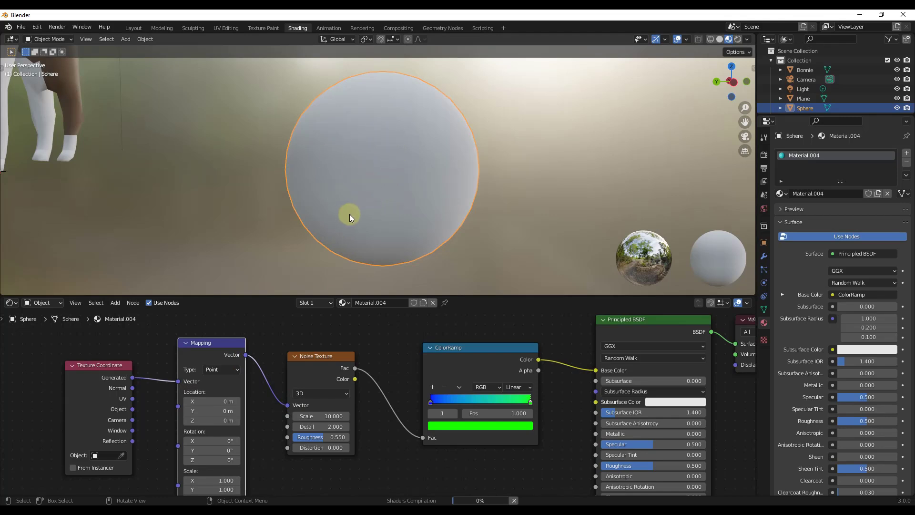
Test different Location and X Rotation values on the Mapping node, and reset them all to 0.
drag(205, 401, 205, 404)
drag(198, 411, 199, 455)
double_click(203, 440)
text(0)
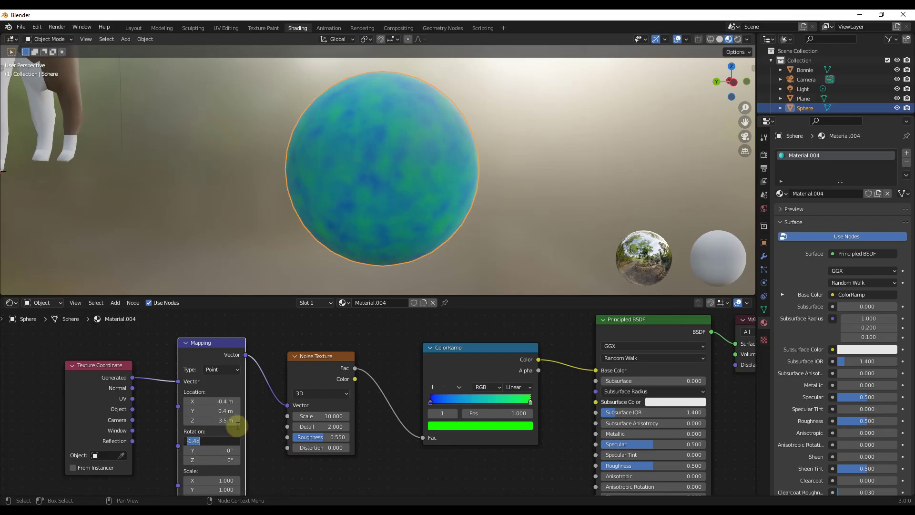
key(Return)
double_click(206, 401)
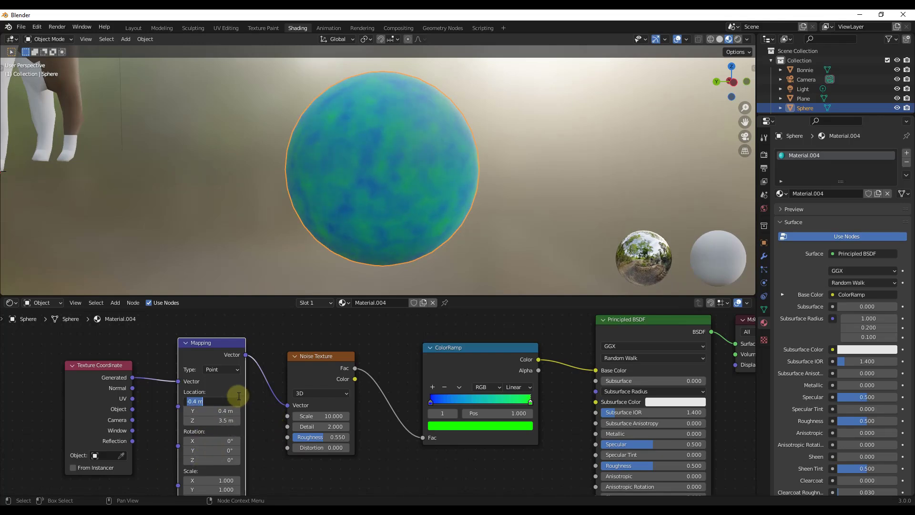
text(0)
key(Tab)
text(0)
key(Tab)
text(0)
key(Return)
Duplicate the ColorRamp node below the original and connect the Noise Texture's Fac output to the copy's Fac input.
key(Home)
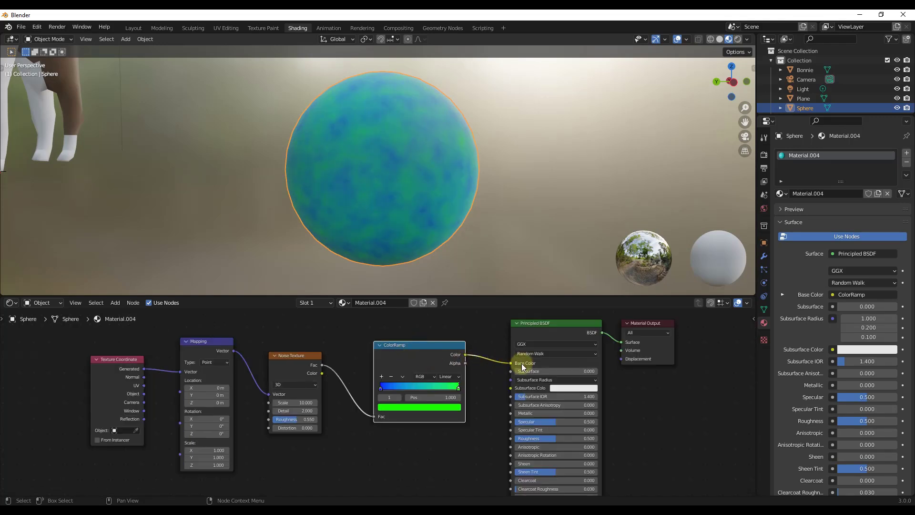
scroll(373, 347, down, 2)
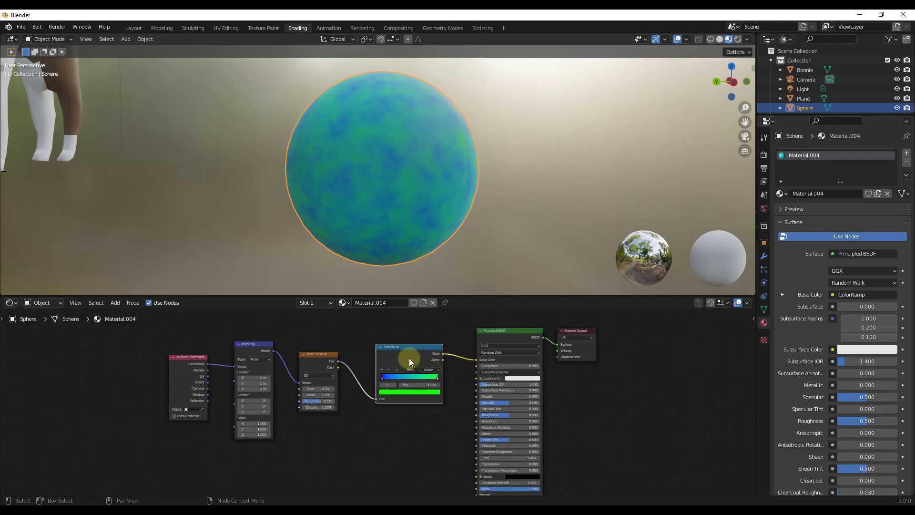
key(shift+d)
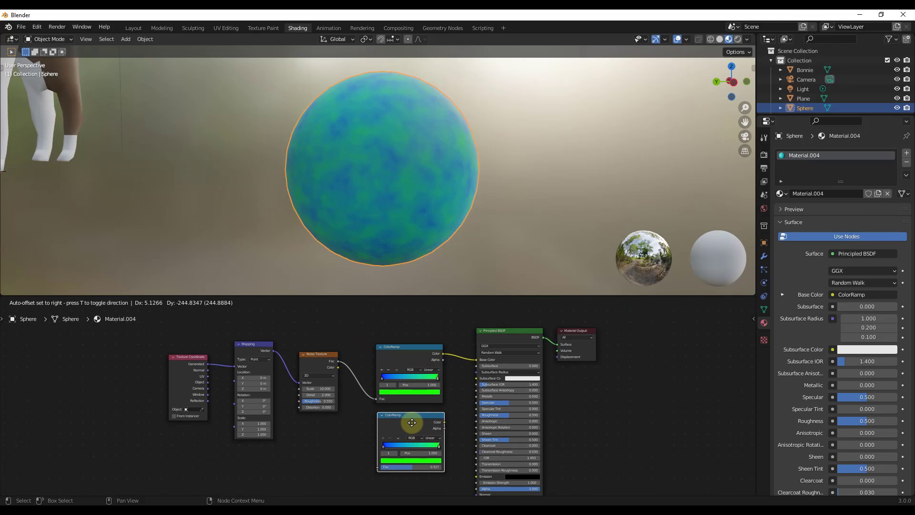
click(411, 419)
scroll(438, 464, up, 2)
middle_drag(439, 466, 407, 468)
drag(282, 336, 331, 471)
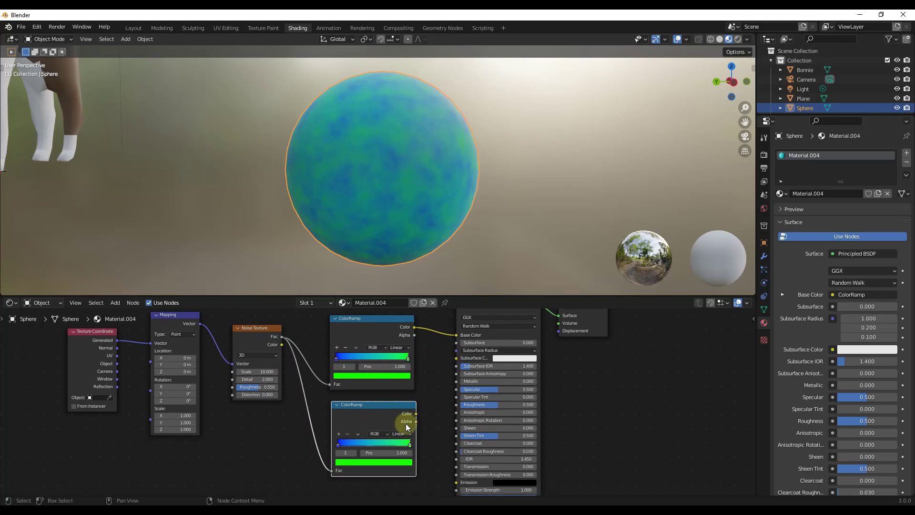
Change the duplicated ColorRamp's blue stop to black.
click(337, 447)
click(358, 462)
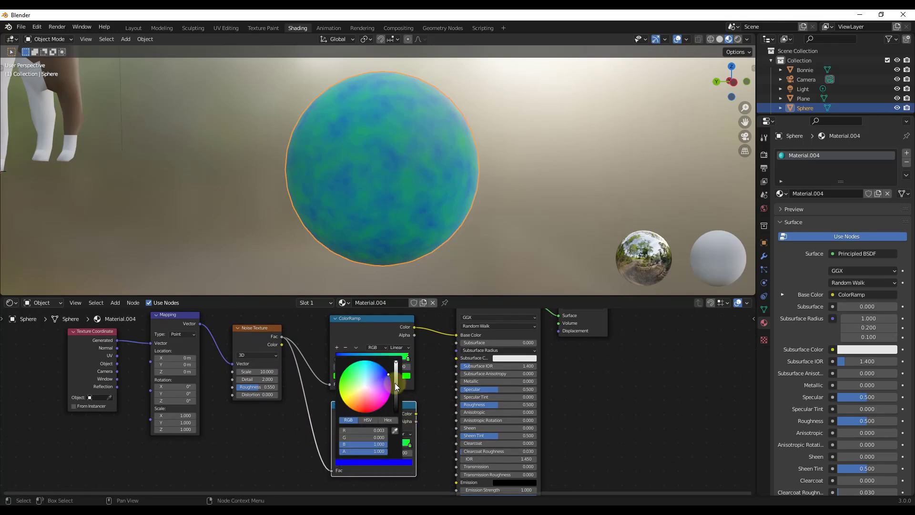
drag(395, 382, 395, 413)
Change the duplicated ColorRamp's green stop to white by setting R, G and B to 1.
click(408, 444)
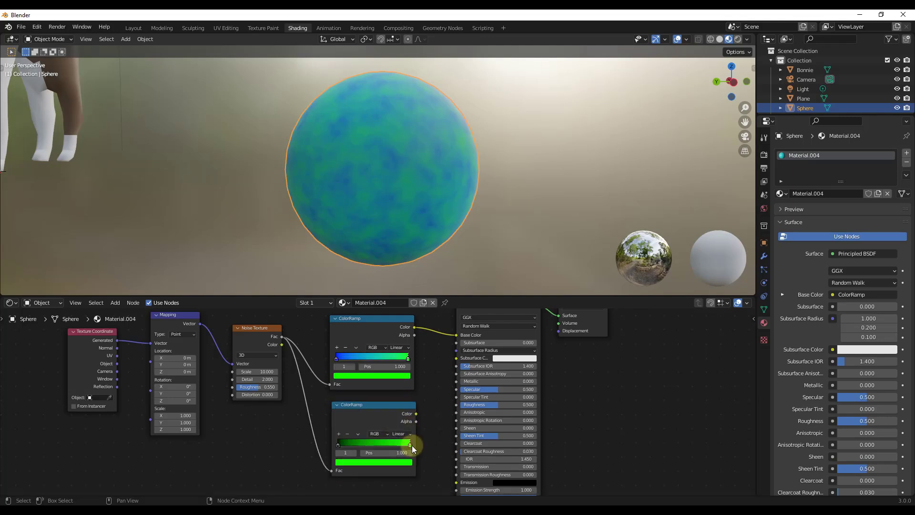
click(390, 461)
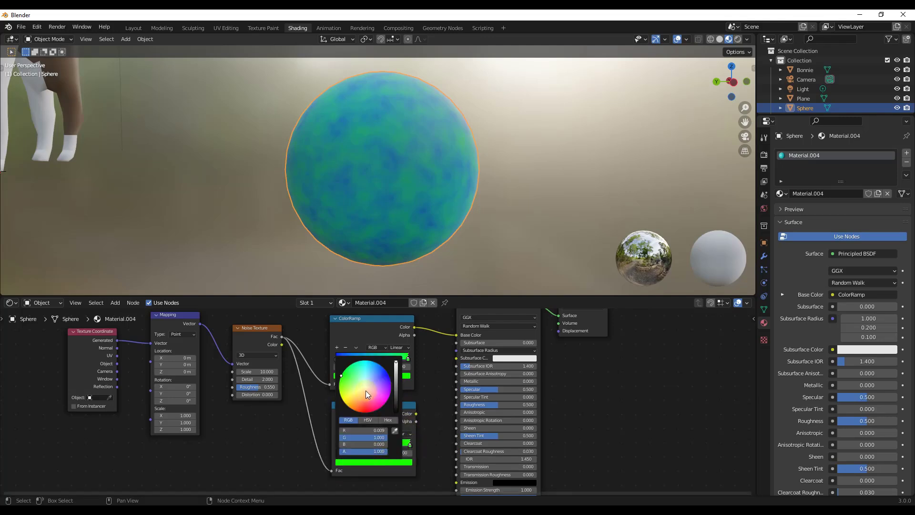
click(366, 431)
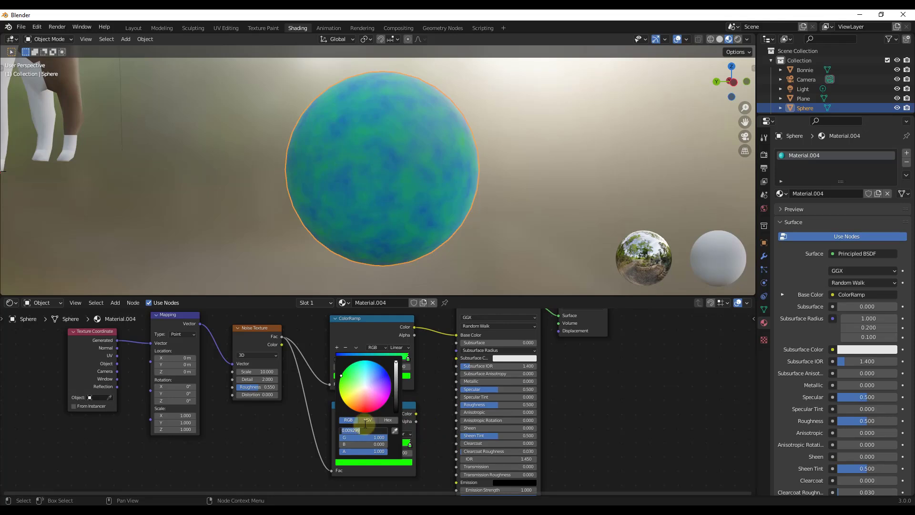
text(1)
key(Tab)
text(1)
key(Tab)
text(1)
key(Return)
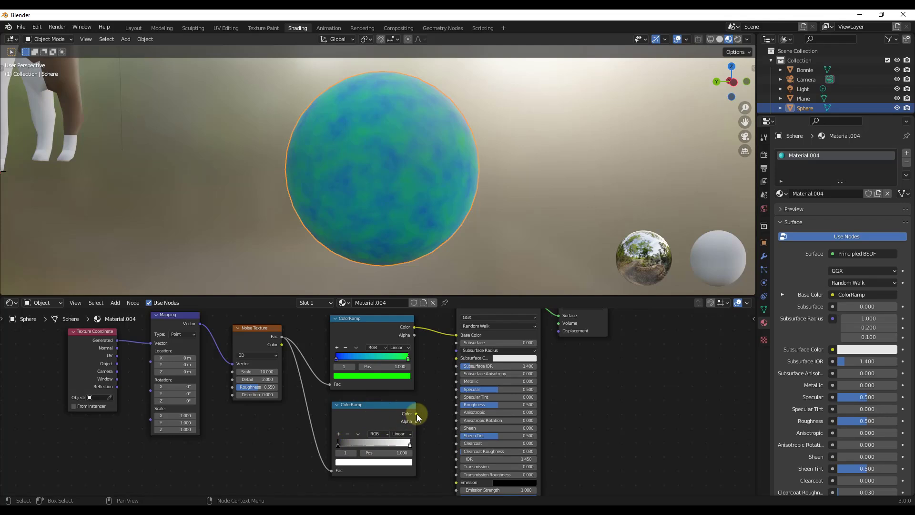
Connect the black-and-white ColorRamp's Color output to the Principled BSDF's Roughness input and inspect the sphere's surface.
drag(416, 413, 456, 405)
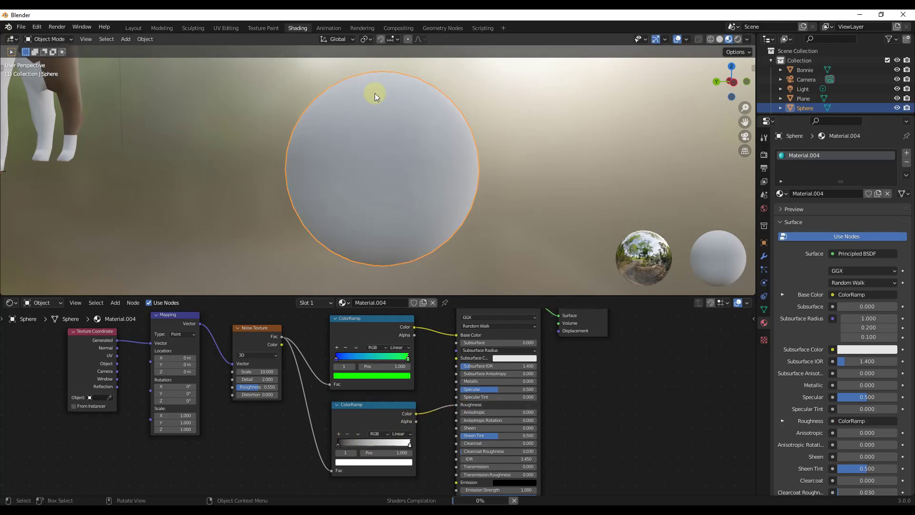
middle_drag(382, 150, 454, 170)
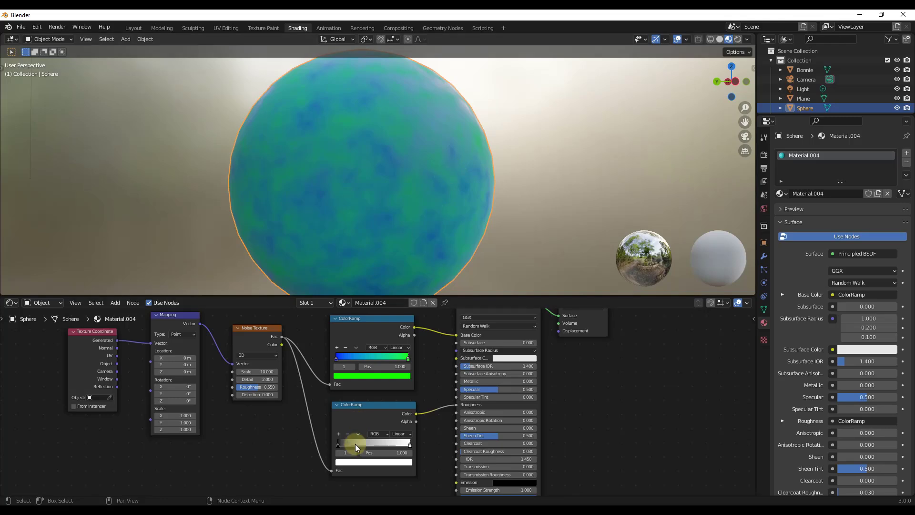
scroll(450, 148, down, 2)
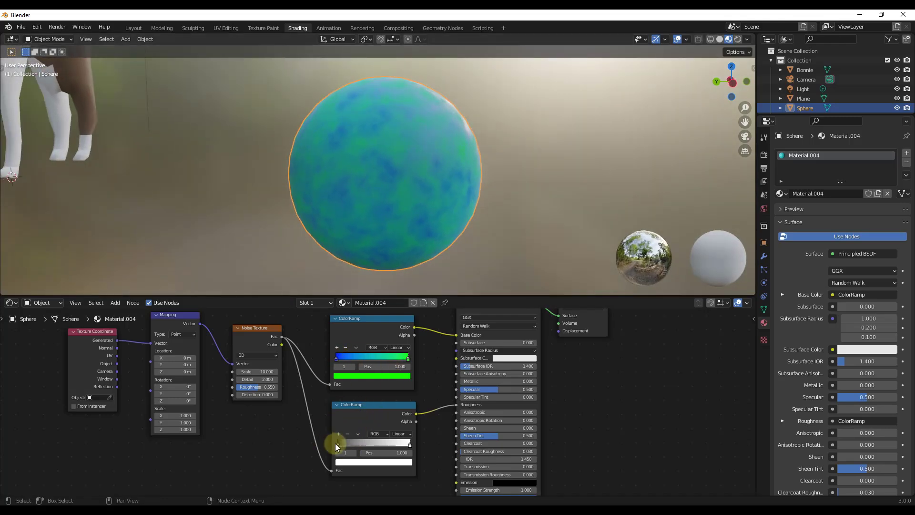
Move the black stop of the roughness ColorRamp to about 0.441 and examine the reflections on the sphere.
drag(338, 444, 374, 447)
scroll(434, 143, up, 3)
middle_drag(437, 166, 421, 148)
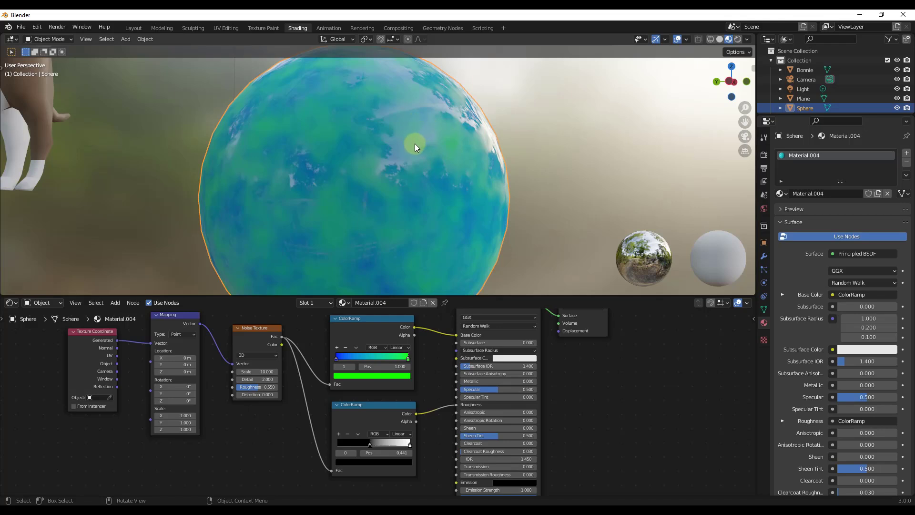
scroll(403, 150, down, 3)
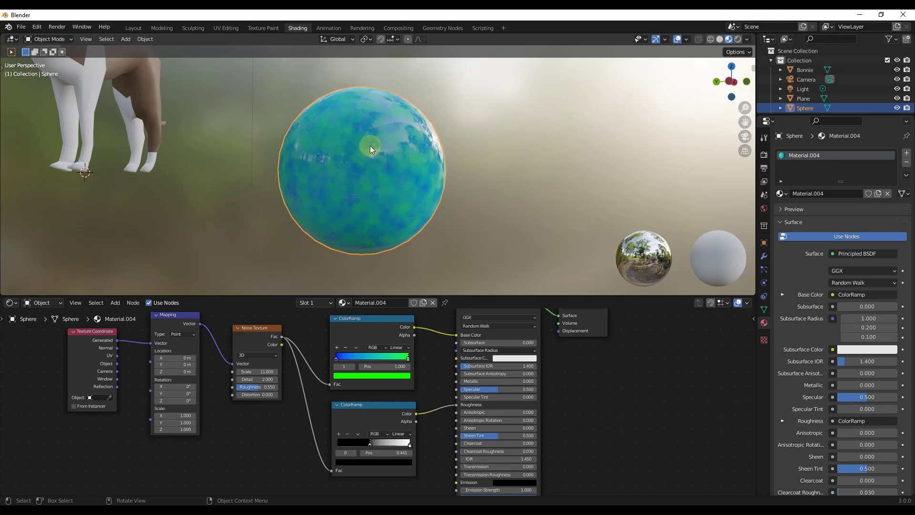
Select the Suzanne monkey head and create a new material for it.
scroll(363, 143, down, 8)
scroll(567, 138, up, 4)
scroll(587, 109, up, 3)
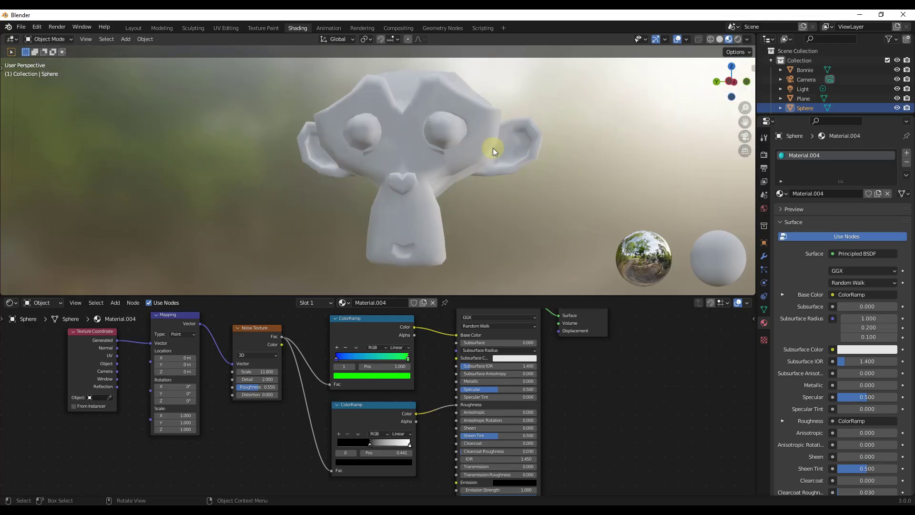
scroll(494, 146, down, 2)
click(480, 143)
scroll(515, 159, down, 1)
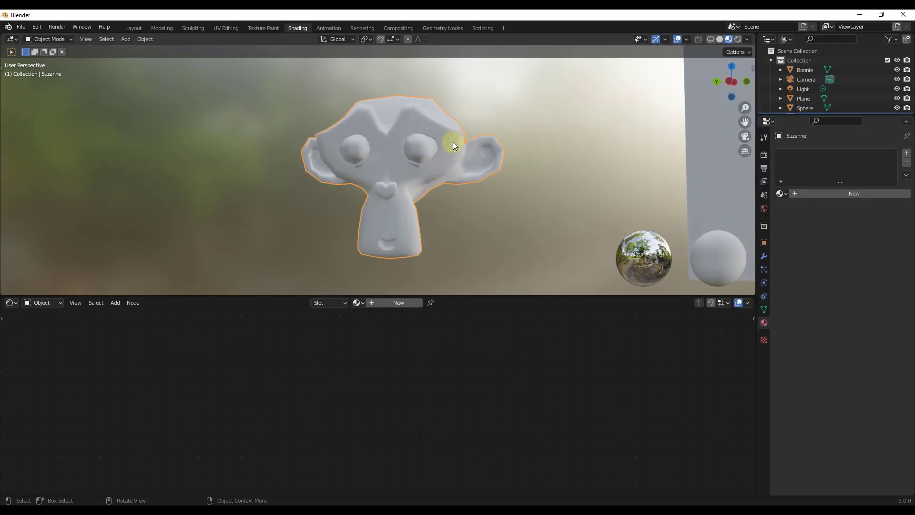
scroll(442, 149, up, 2)
click(402, 300)
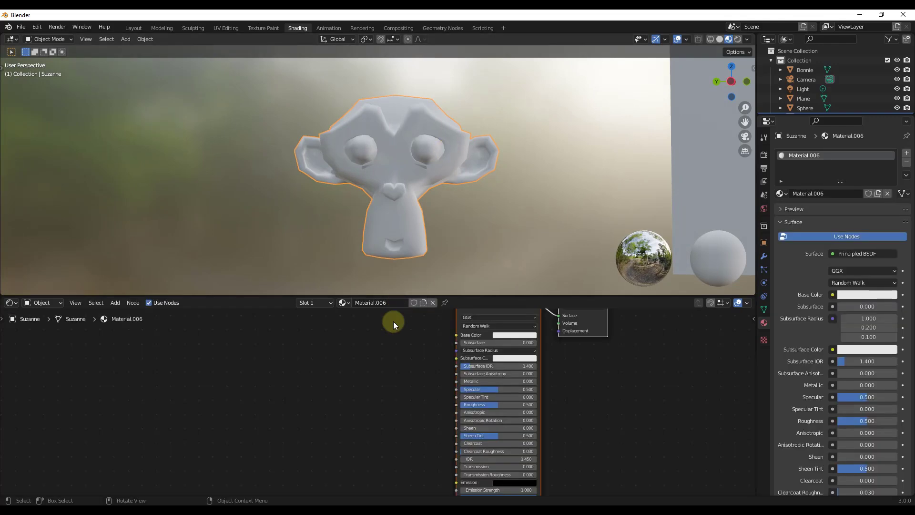
Add a ColorRamp node to the monkey's material and connect its Color output to the Principled BSDF's Base Color.
scroll(440, 352, down, 1)
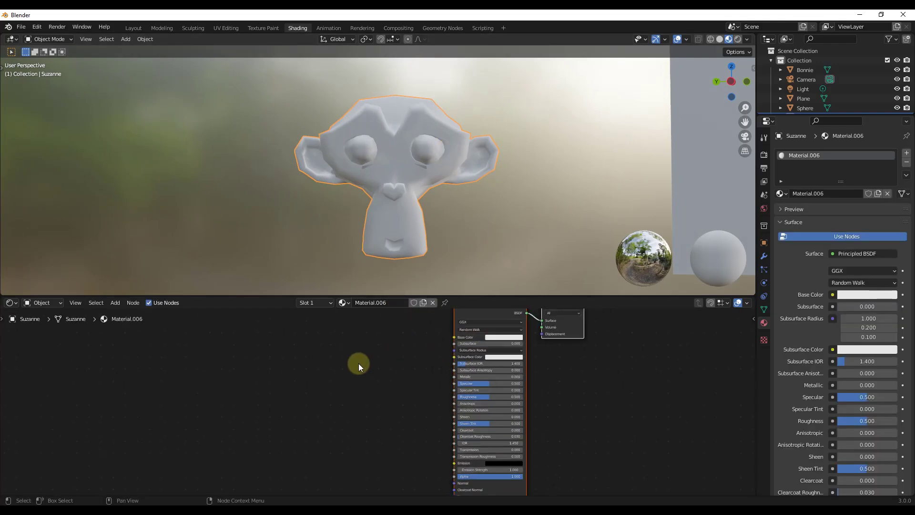
key(shift+a)
click(353, 364)
text(color)
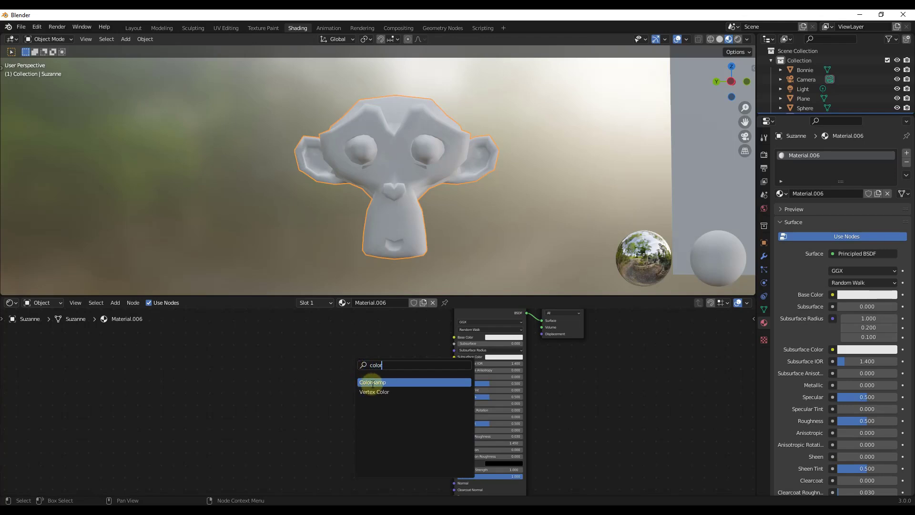
click(371, 381)
click(321, 337)
drag(376, 337, 453, 337)
drag(322, 339, 365, 340)
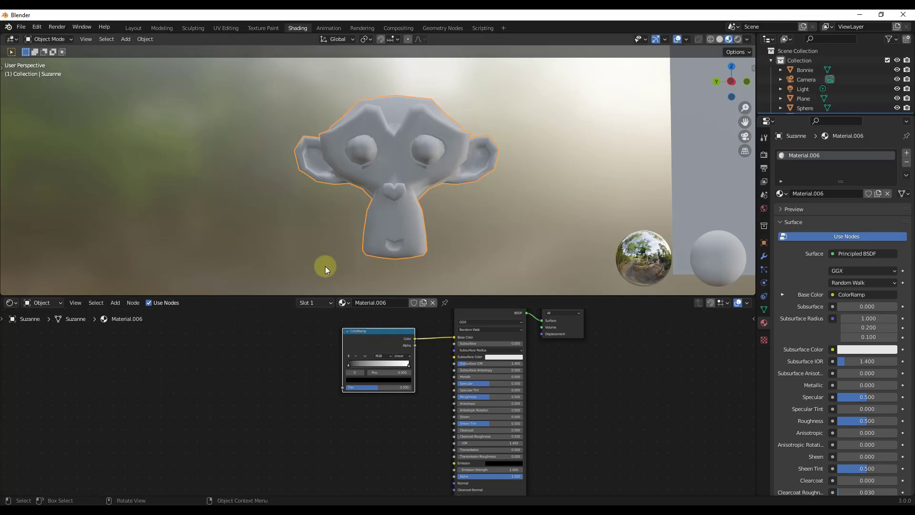
middle_drag(379, 214, 402, 213)
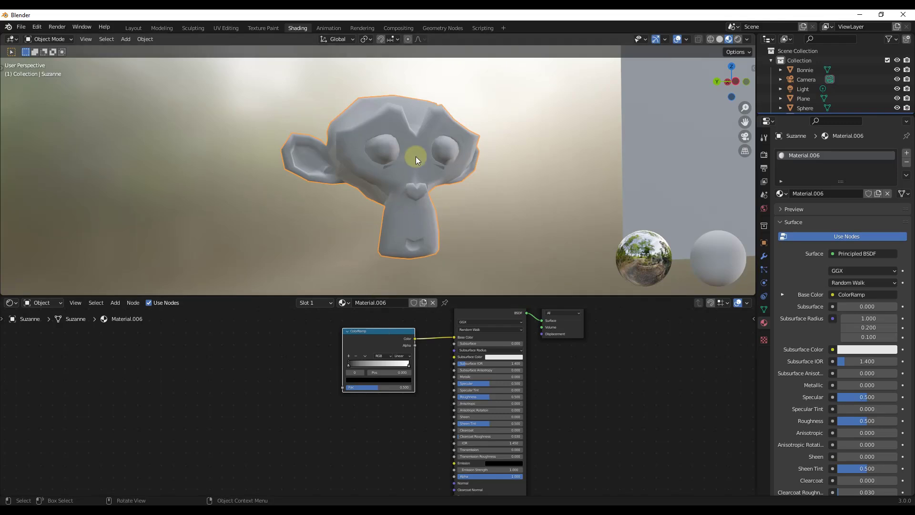
Add a Texture Coordinate node and a Mapping node ahead of the ColorRamp in the monkey's material.
key(shift+a)
text(texture c)
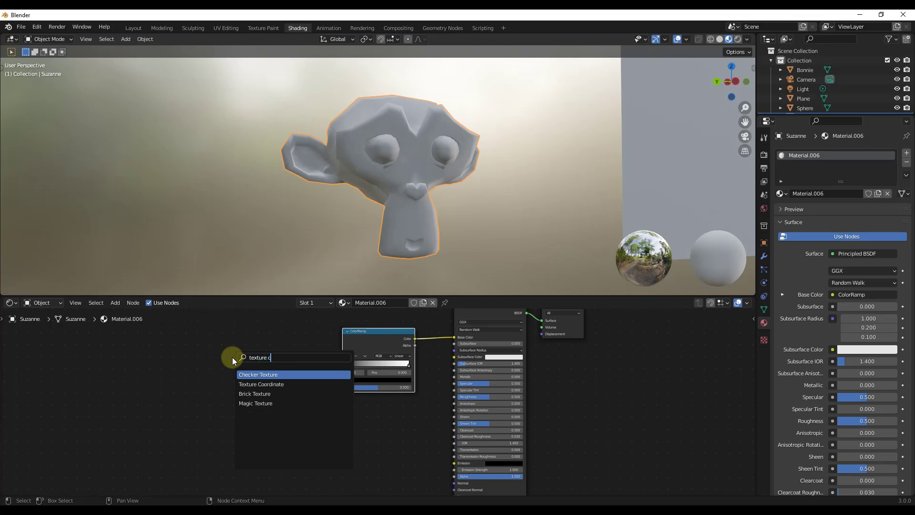
click(261, 384)
click(179, 379)
key(shift+a)
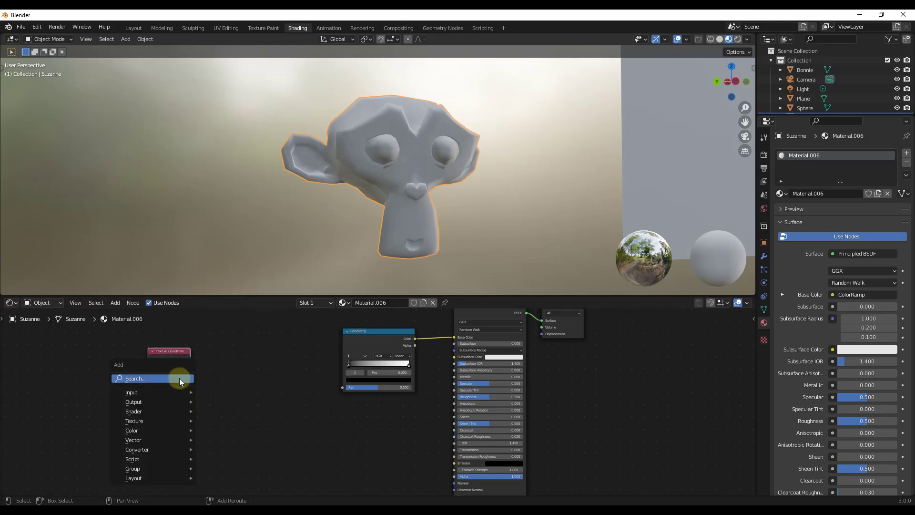
text(mapp)
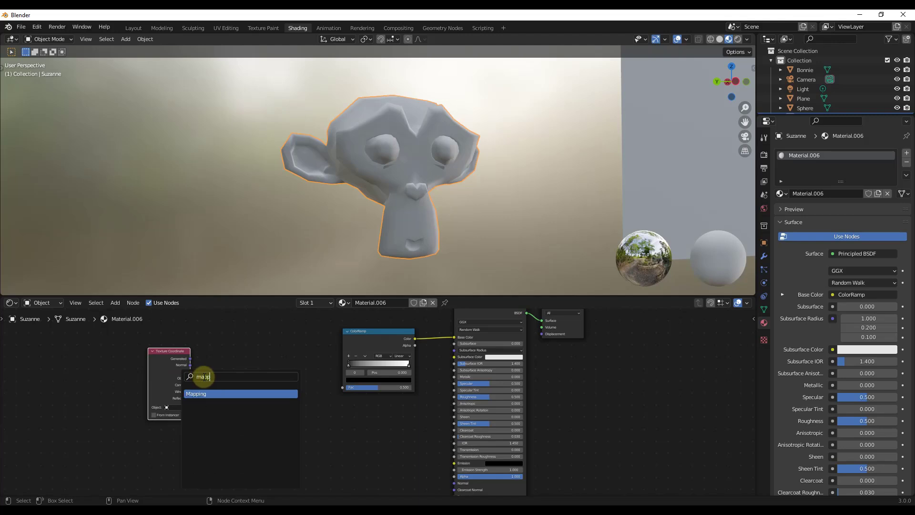
click(204, 394)
click(230, 368)
Link Texture Coordinate's Generated output through the Mapping node's Vector to the ColorRamp's Fac, and spread the nodes out to free space.
drag(190, 359, 228, 382)
drag(270, 356, 291, 358)
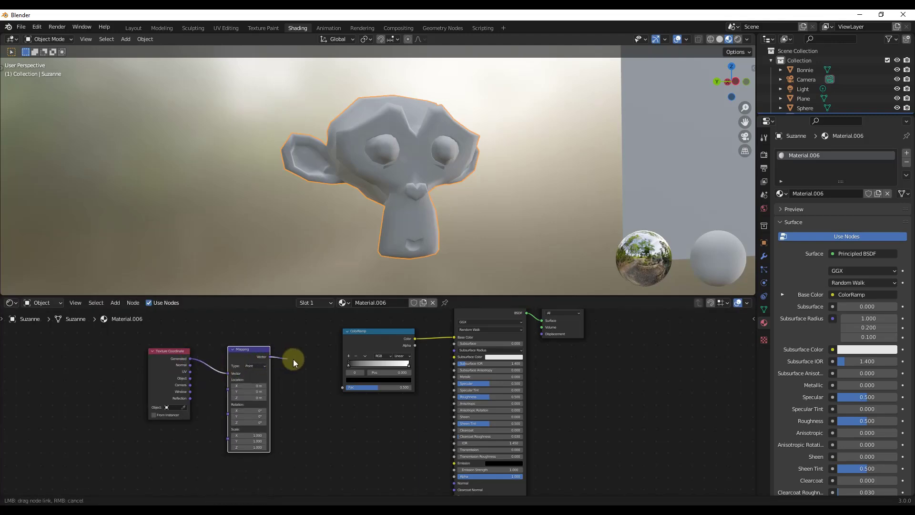
drag(341, 387, 343, 387)
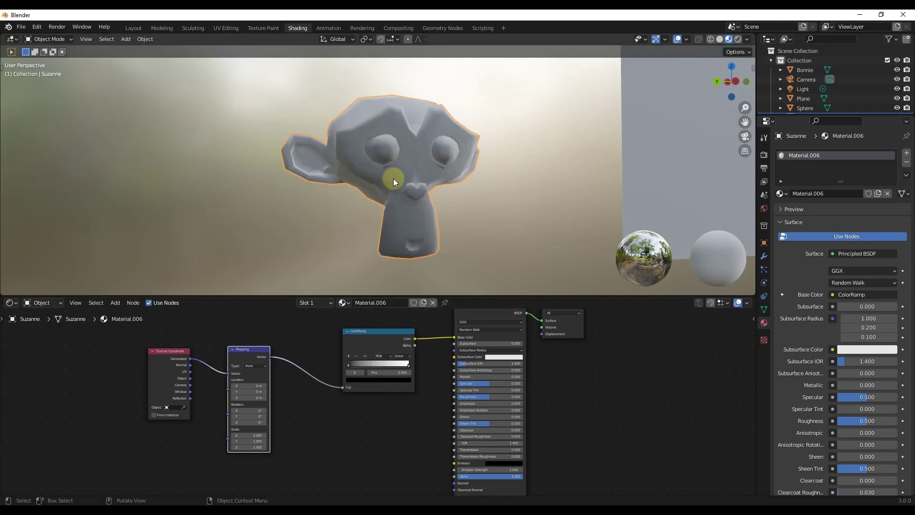
drag(167, 353, 147, 353)
drag(238, 345, 224, 348)
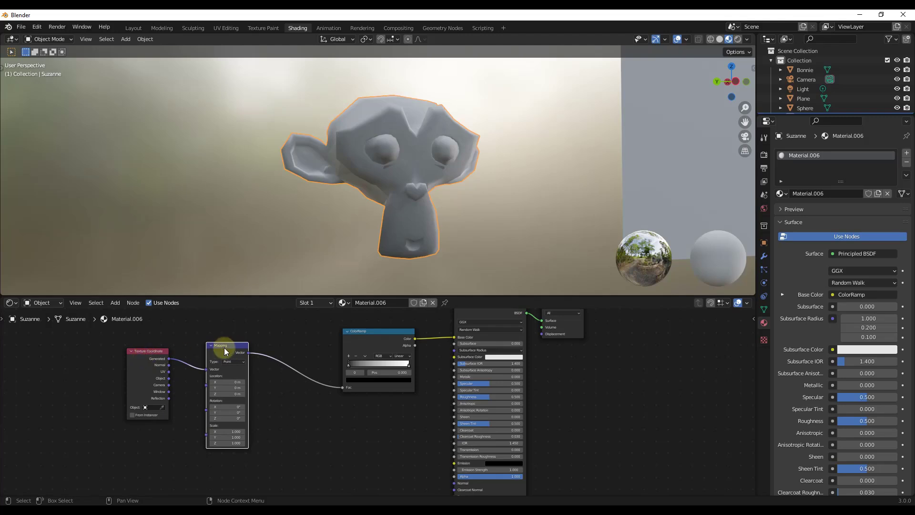
Insert a Separate XYZ node between Mapping and the ColorRamp and connect its Z output to the ColorRamp's Fac.
key(shift+a)
click(291, 365)
text(sep)
click(313, 402)
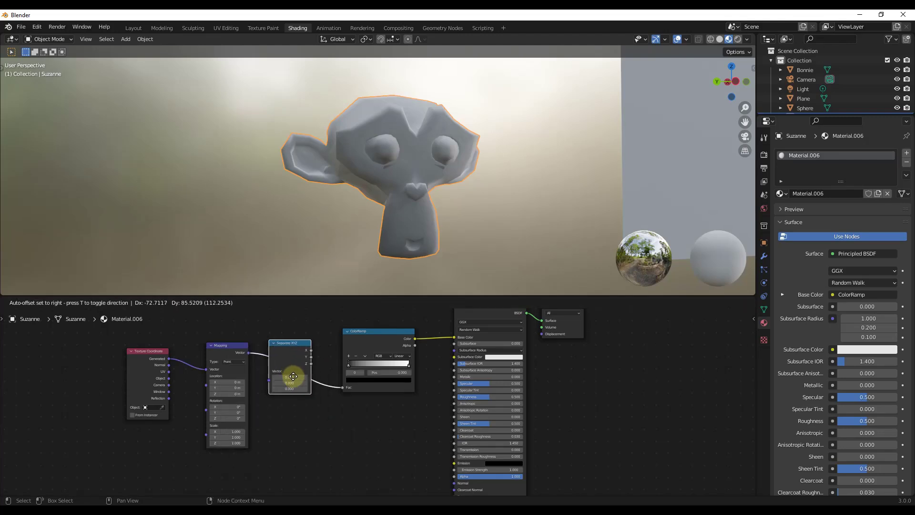
click(295, 373)
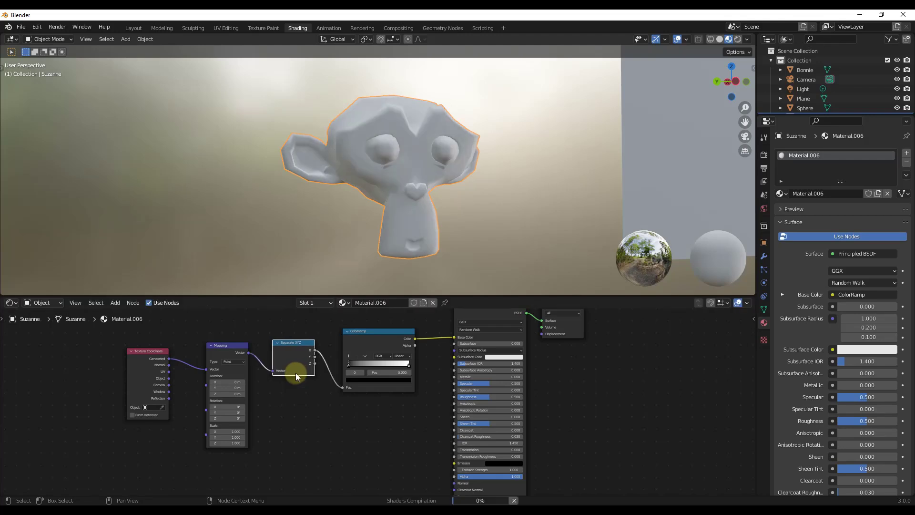
scroll(271, 368, up, 3)
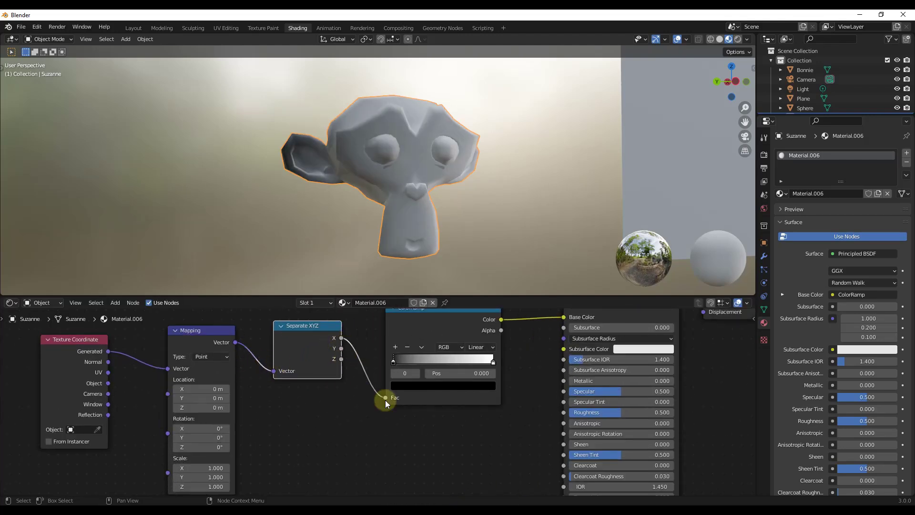
mouse_move(343, 338)
mouse_down()
mouse_move(358, 355)
mouse_move(345, 358)
mouse_move(385, 398)
mouse_up()
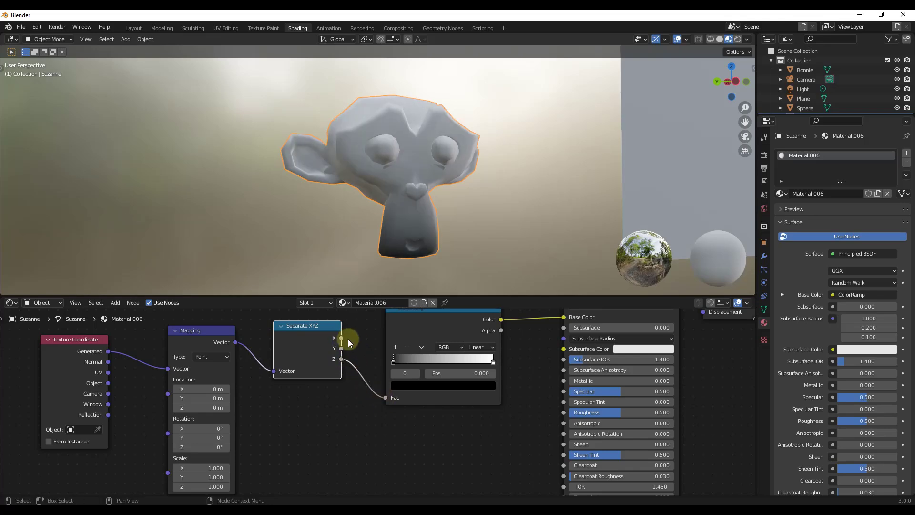
mouse_move(382, 205)
middle_down()
mouse_move(398, 200)
mouse_move(391, 205)
middle_up()
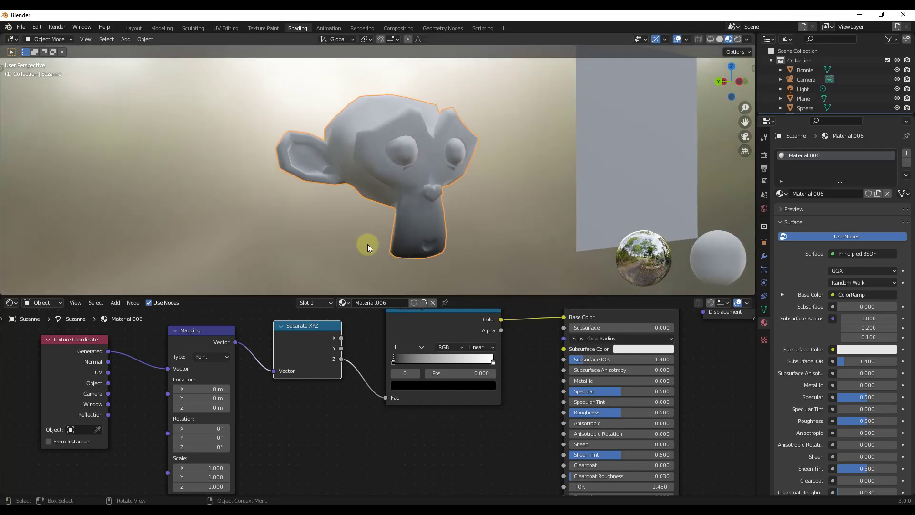
Set the Mapping node's Location Z to -0.3 m and inspect the shifted gradient on the monkey.
click(227, 408)
click(175, 408)
click(175, 408)
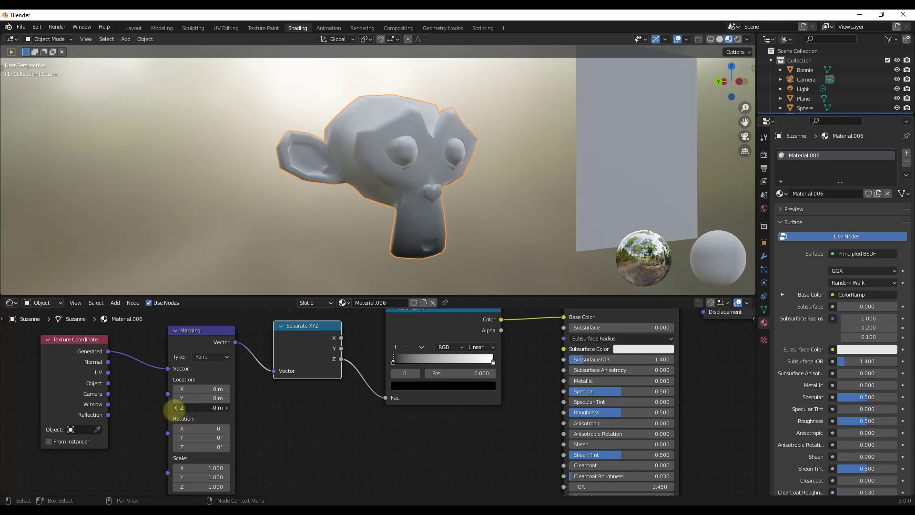
click(175, 408)
click(174, 408)
click(175, 408)
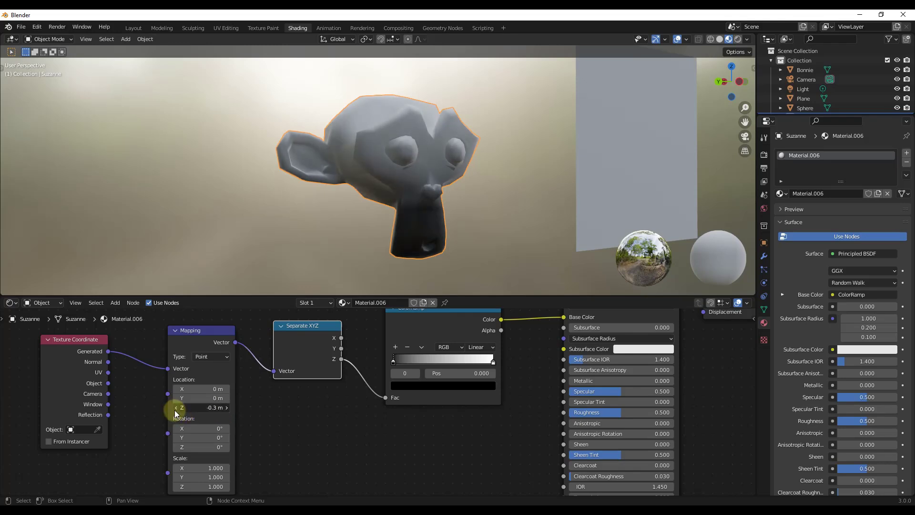
click(227, 408)
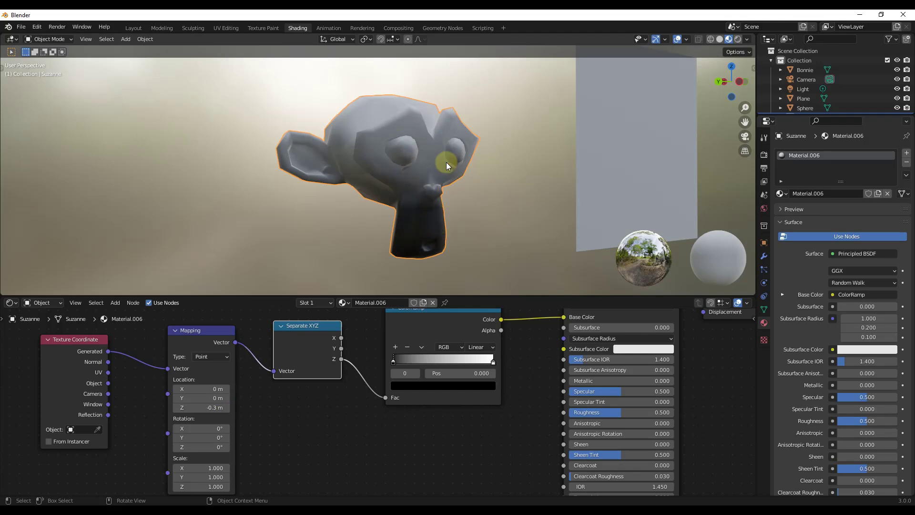
middle_drag(443, 187, 434, 180)
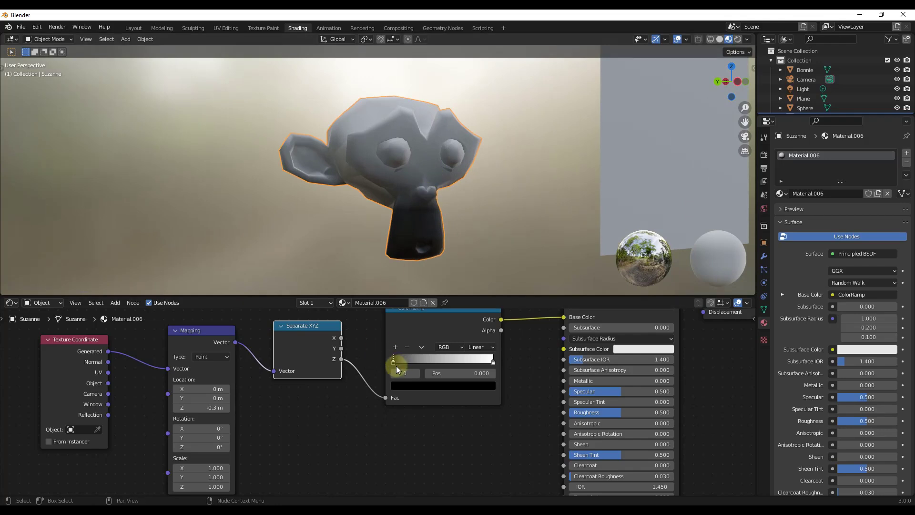
Move the ColorRamp's black stop to about 0.191 and try a Mapping Location Z of -0.4 m before returning it to -0.3 m.
drag(394, 366, 413, 365)
click(177, 408)
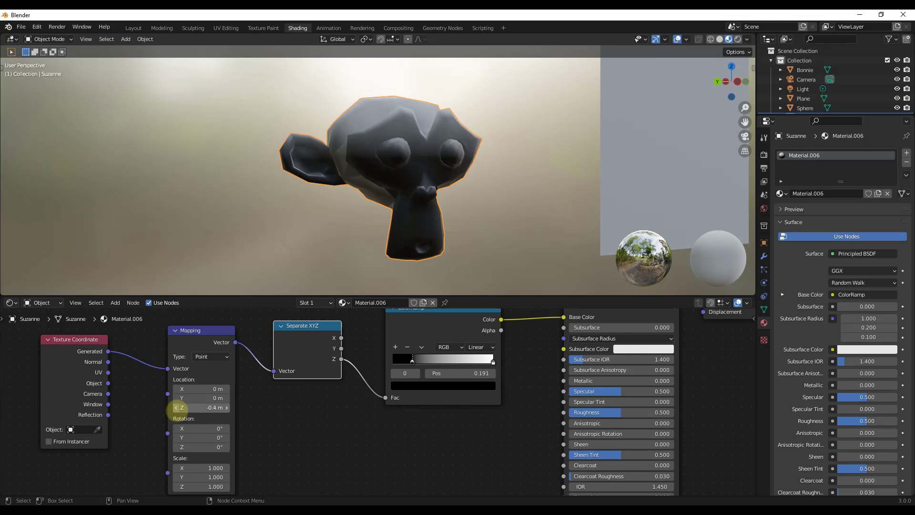
click(228, 408)
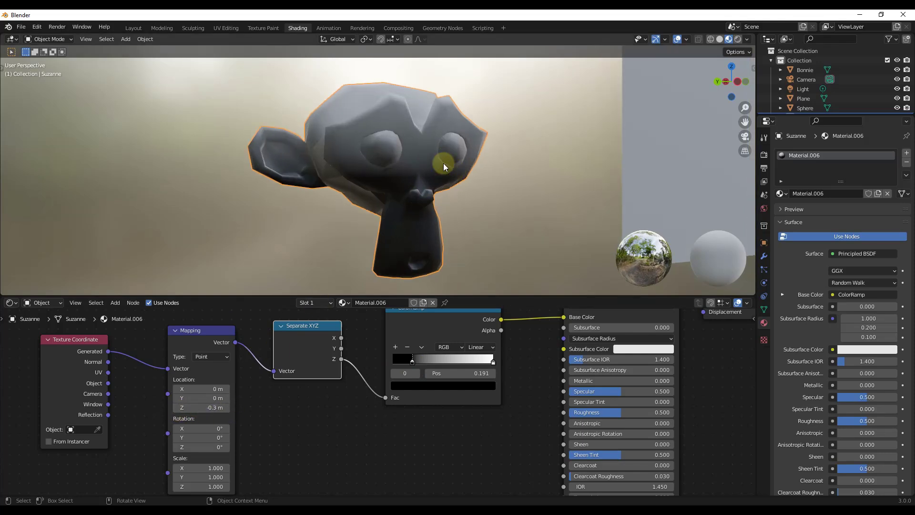
Change the ColorRamp's black stop to a saturated orange at full brightness.
scroll(522, 404, up, 1)
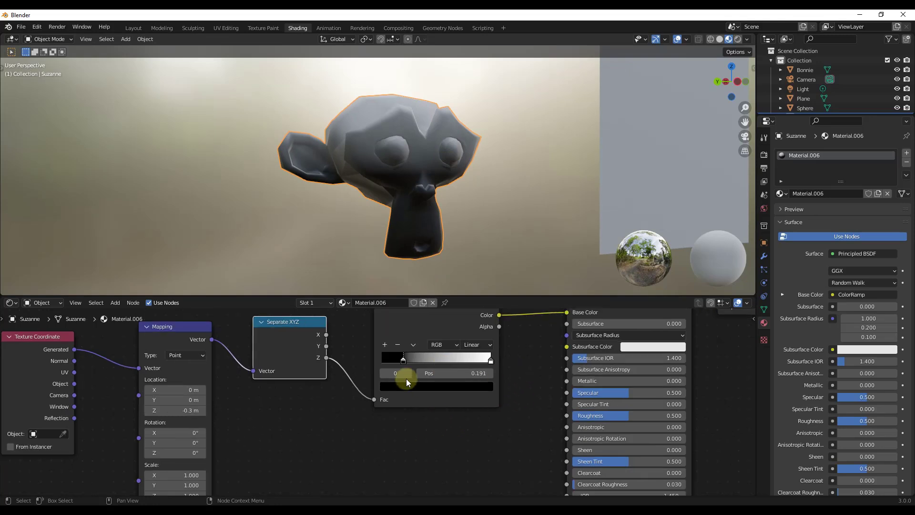
click(414, 387)
drag(466, 284, 469, 237)
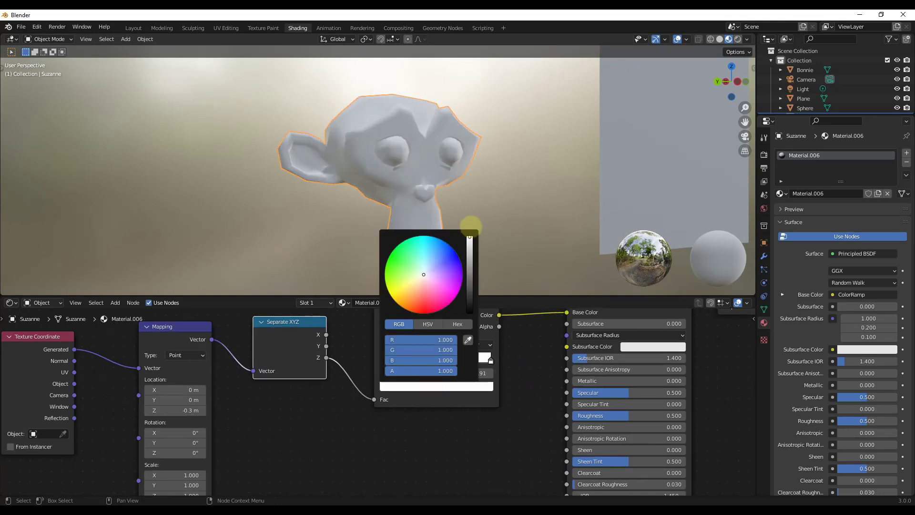
drag(418, 282, 405, 309)
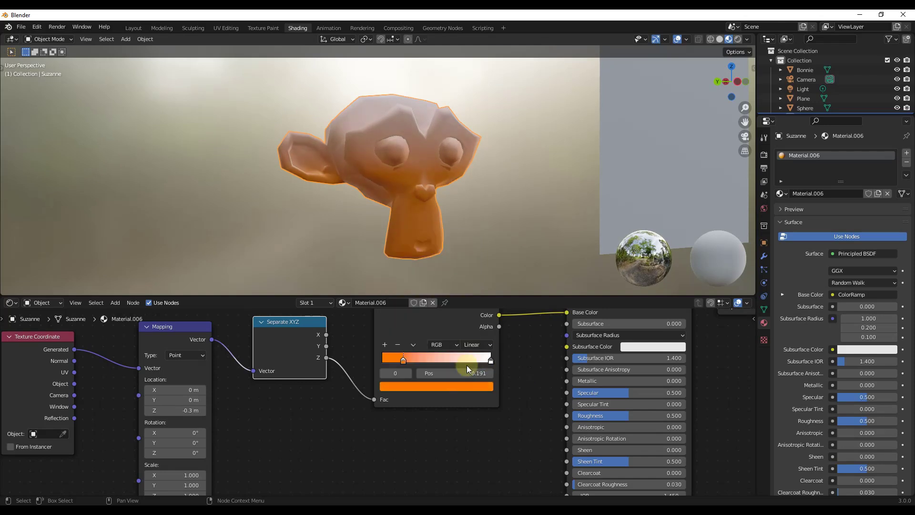
Move the ColorRamp's white stop to about 0.741 and color it hot pink (R 1.000, G 0.002, B 0.413).
drag(491, 361, 469, 363)
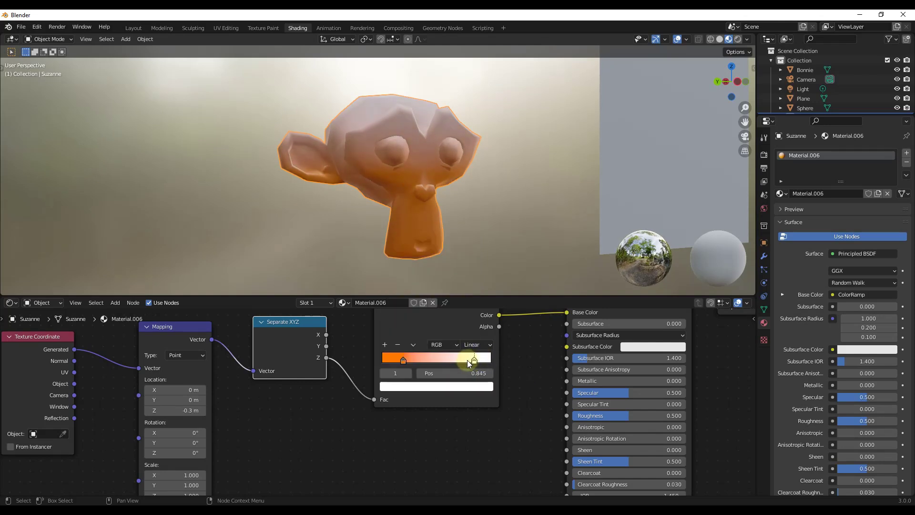
click(447, 385)
drag(427, 296, 449, 304)
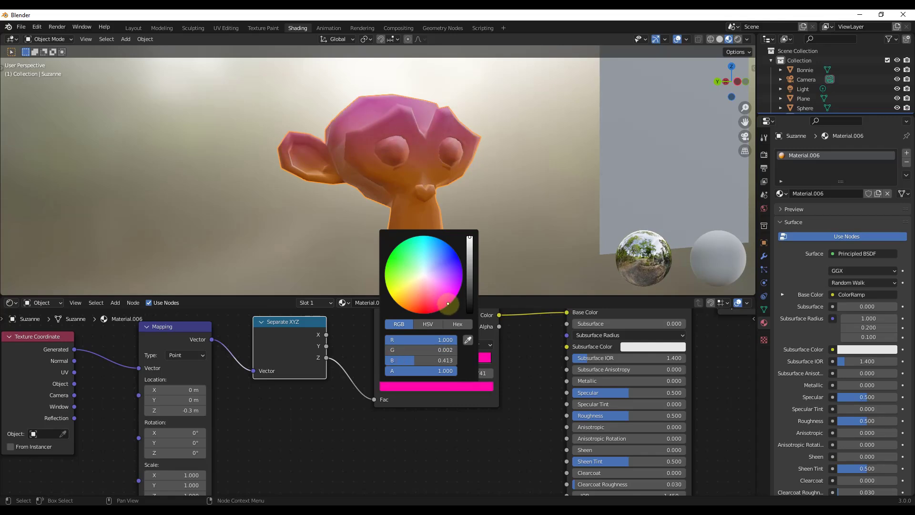
middle_drag(422, 144, 363, 139)
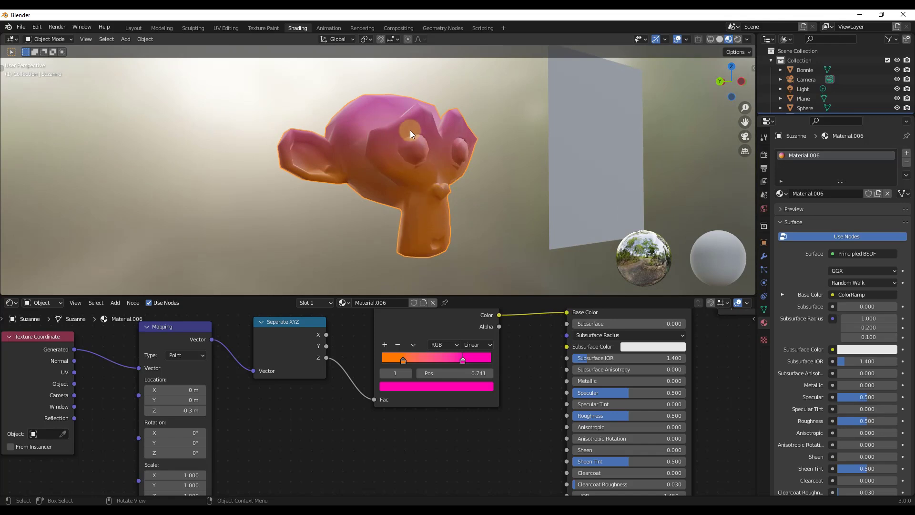
scroll(418, 155, up, 1)
middle_drag(421, 164, 403, 165)
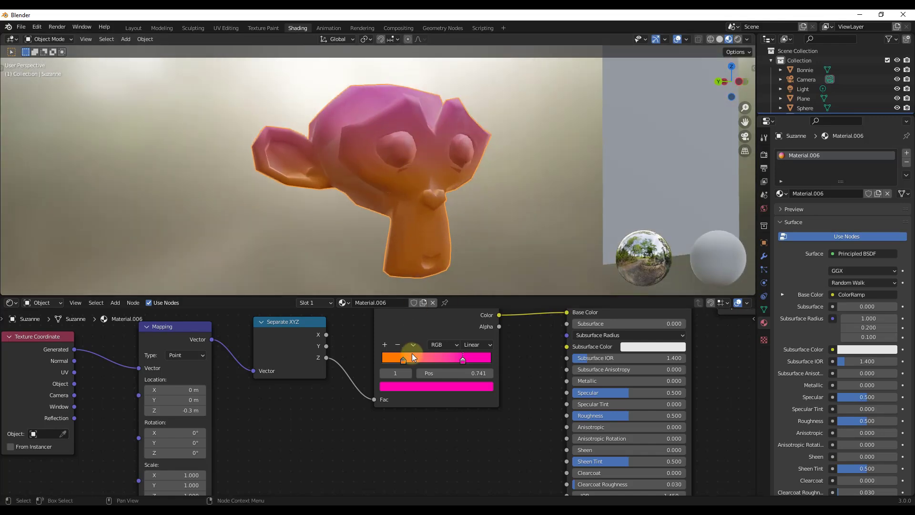
Reposition the ColorRamp's orange stop to 0.100 and the pink stop to about 0.809.
mouse_move(402, 361)
mouse_down()
mouse_move(390, 362)
mouse_move(438, 359)
mouse_move(394, 365)
mouse_up()
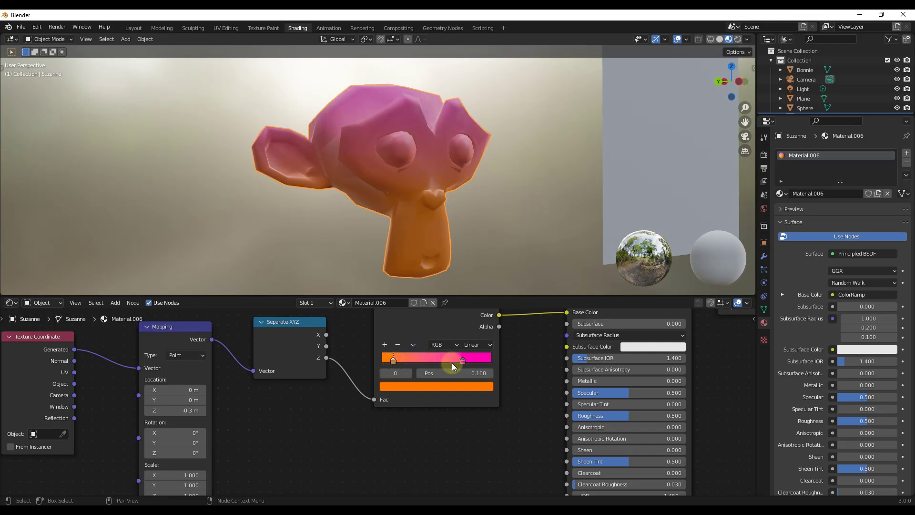
drag(463, 362, 480, 361)
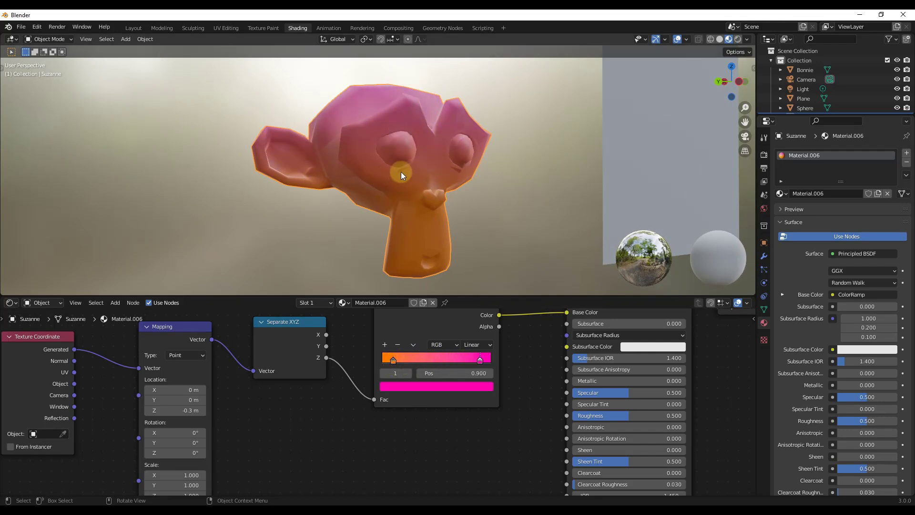
middle_drag(401, 172, 412, 172)
mouse_move(479, 361)
mouse_down()
mouse_move(419, 365)
mouse_move(481, 365)
mouse_move(469, 366)
mouse_up()
scroll(463, 417, down, 2)
scroll(410, 345, up, 3)
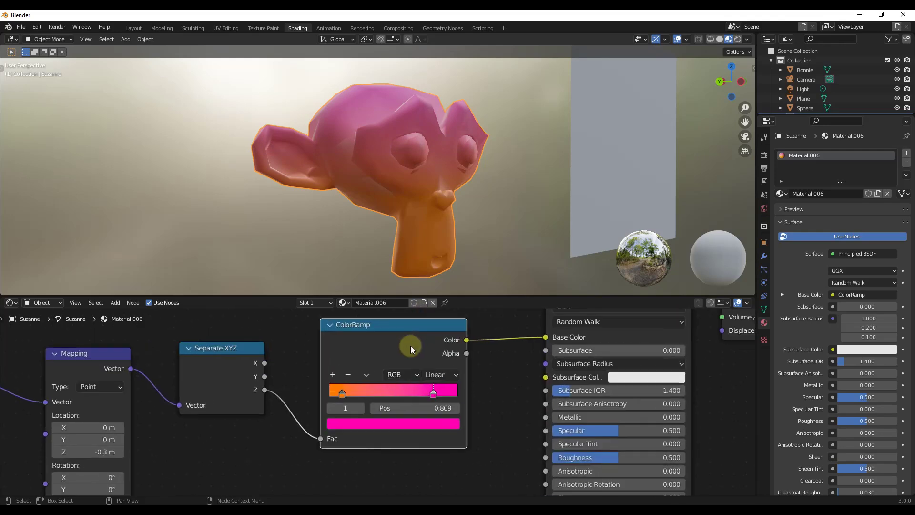
Add a stop between orange and pink, move it to about 0.36 and color it light blue (R 0.190, G 0.670, B 1.000).
click(333, 374)
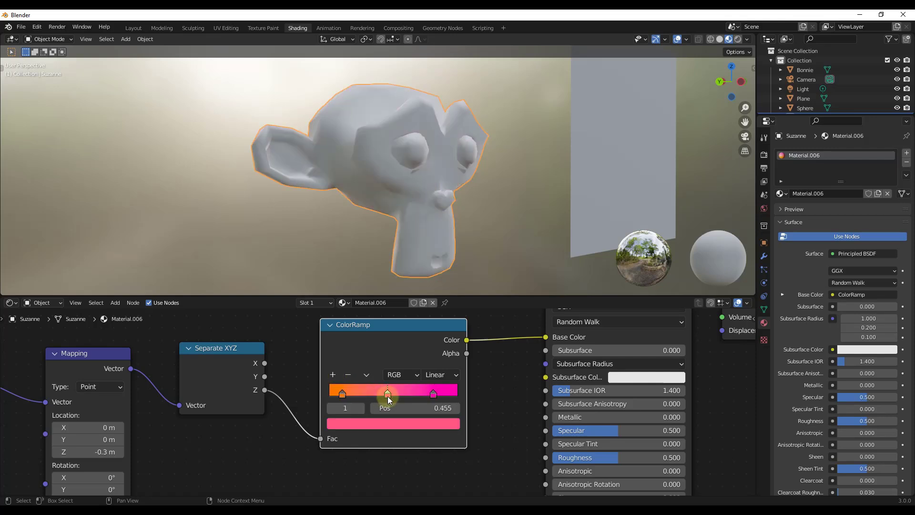
key(g)
click(382, 395)
drag(380, 394, 372, 396)
click(379, 424)
mouse_move(383, 328)
mouse_down()
mouse_move(390, 274)
mouse_move(379, 270)
mouse_up()
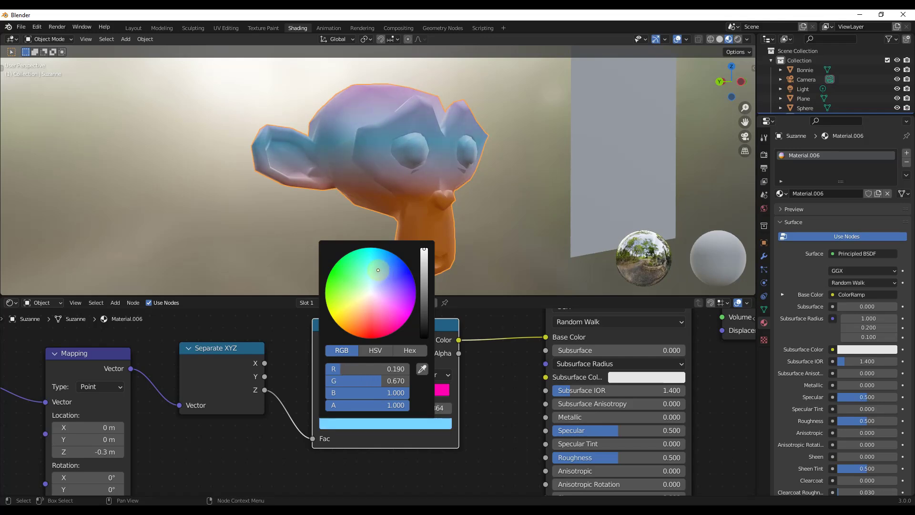
Add another stop at 0.600 between the light blue and pink stops and color it green.
click(352, 393)
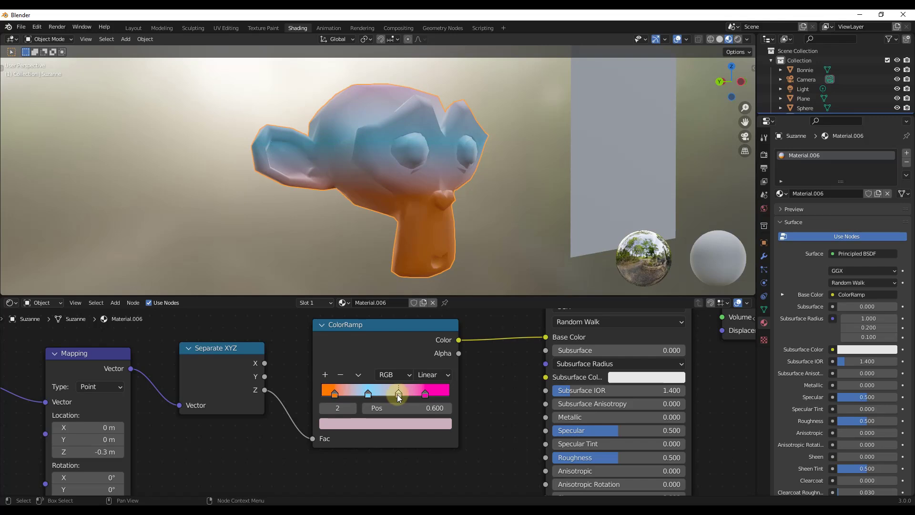
click(388, 422)
drag(371, 293, 338, 261)
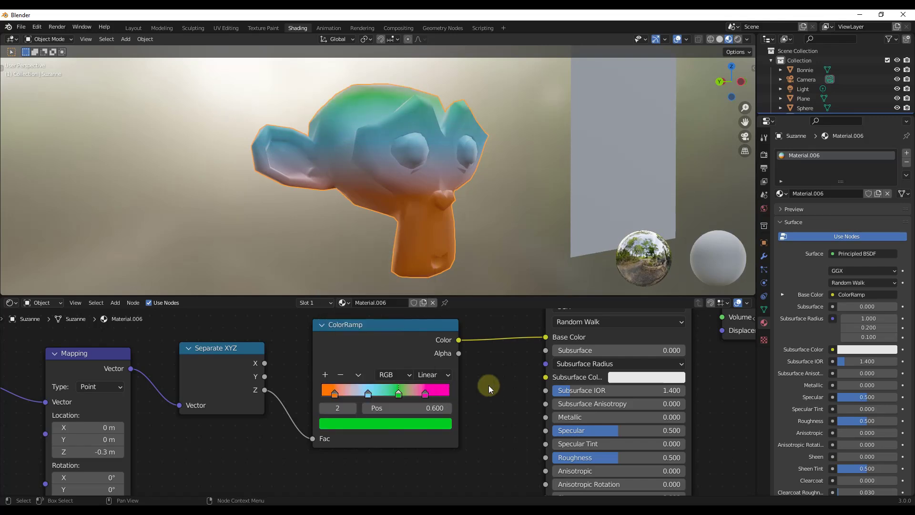
Set the Mapping node's Location Z to 0 m and examine the four-color gradient across the monkey's head.
click(102, 451)
text(0)
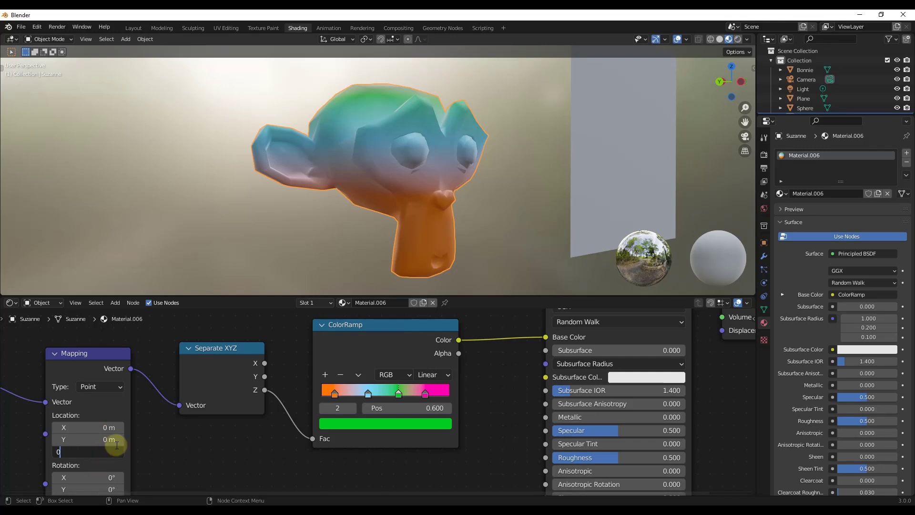
key(Return)
middle_drag(418, 128, 416, 158)
middle_drag(358, 156, 444, 164)
scroll(419, 149, up, 3)
scroll(416, 140, up, 1)
scroll(423, 150, down, 3)
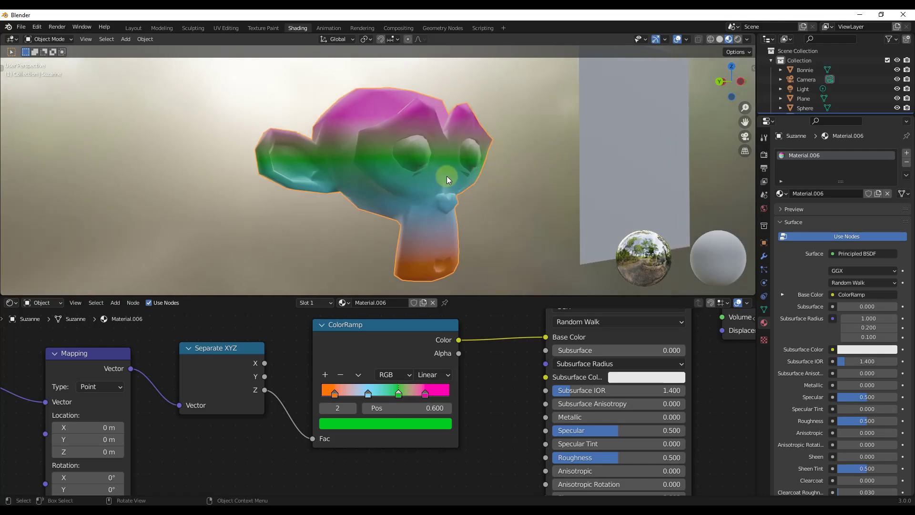
Distribute the stops of Suzanne's ColorRamp evenly across the gradient.
click(358, 375)
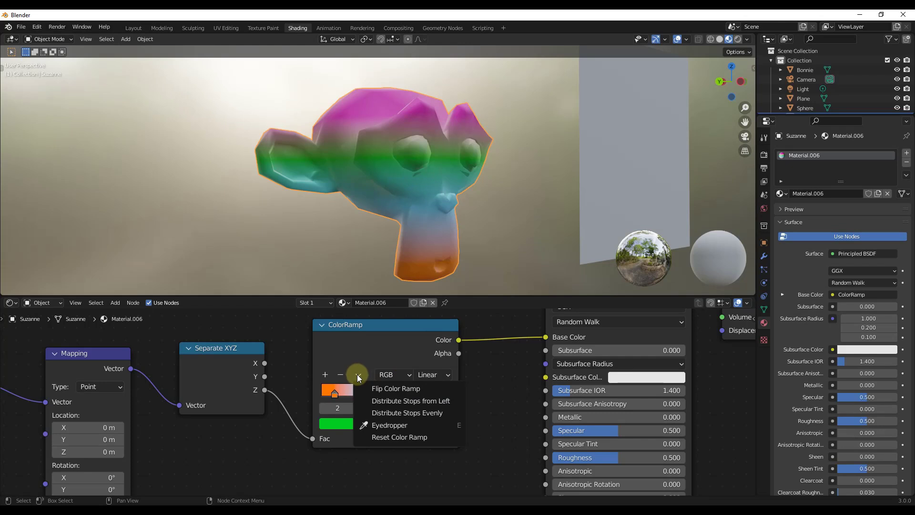
click(401, 404)
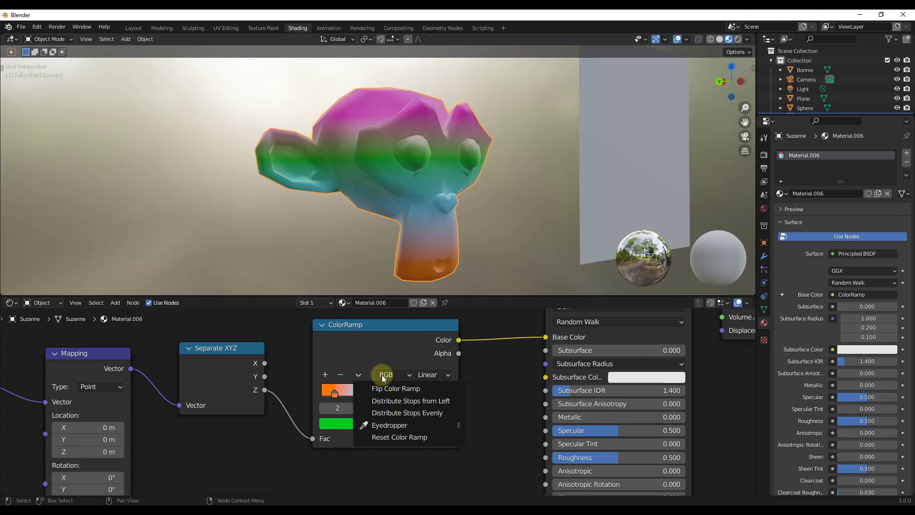
click(359, 375)
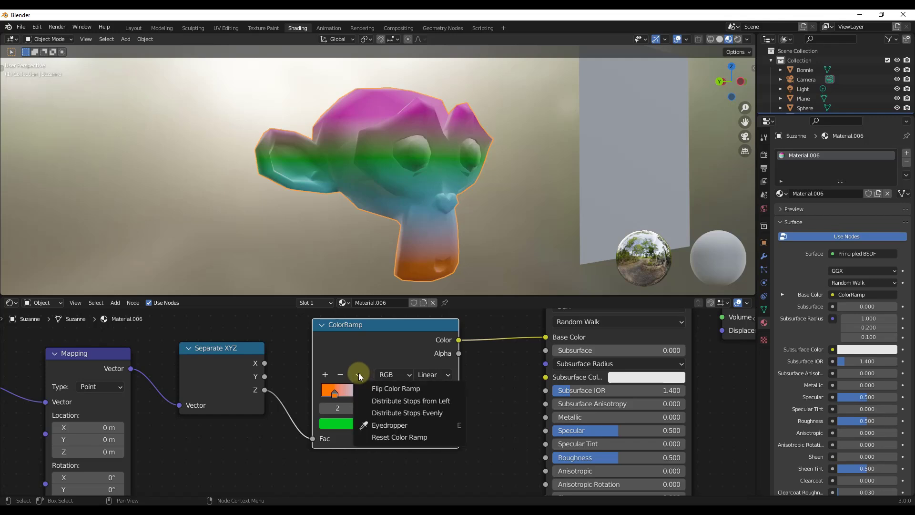
click(401, 414)
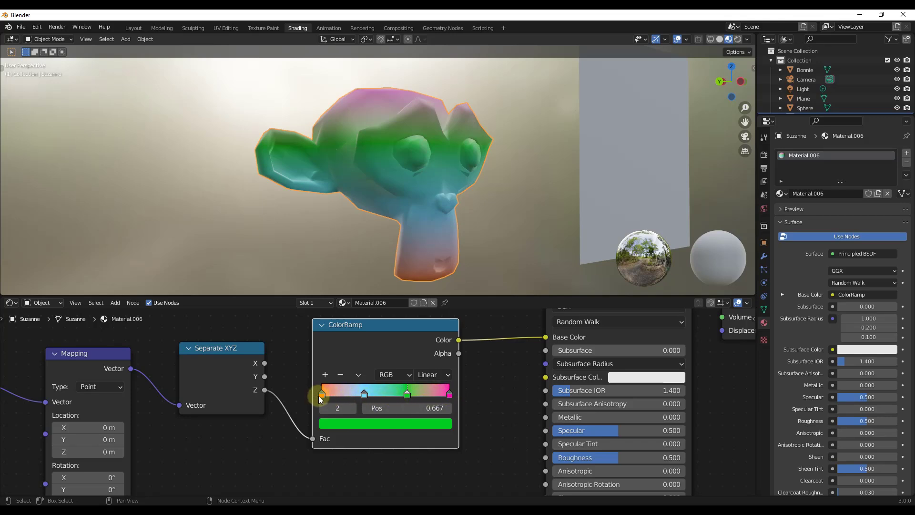
Redistribute the ColorRamp's four stops using the Distribute Stops from Left option.
click(358, 374)
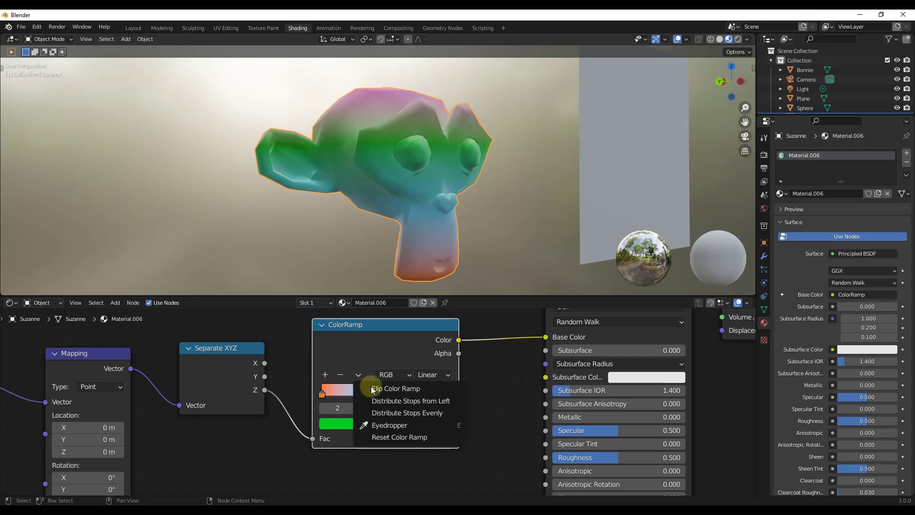
click(371, 388)
click(359, 376)
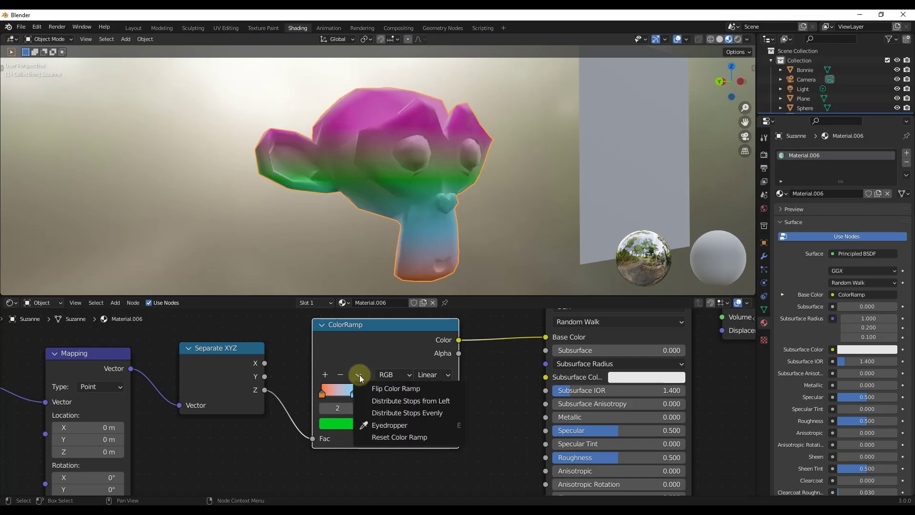
click(394, 402)
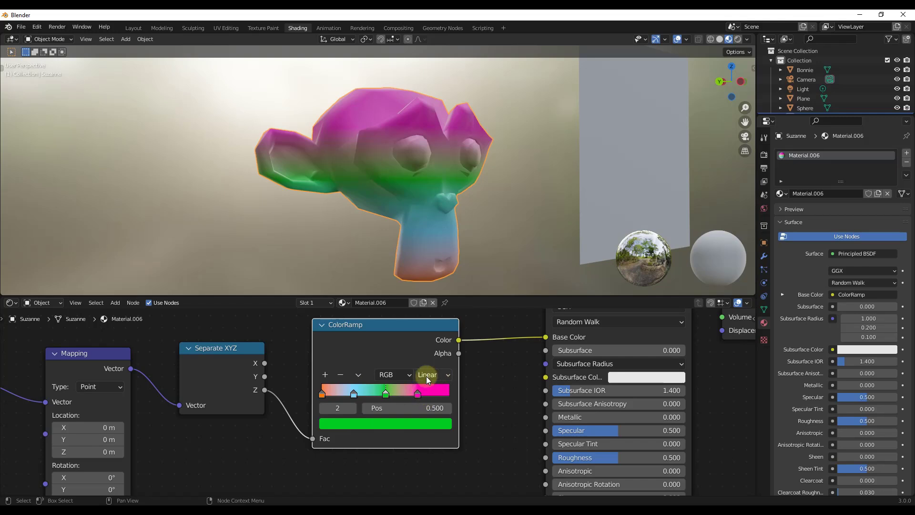
Try the Ease and Cardinal interpolations on the ColorRamp and return it to Linear.
click(447, 376)
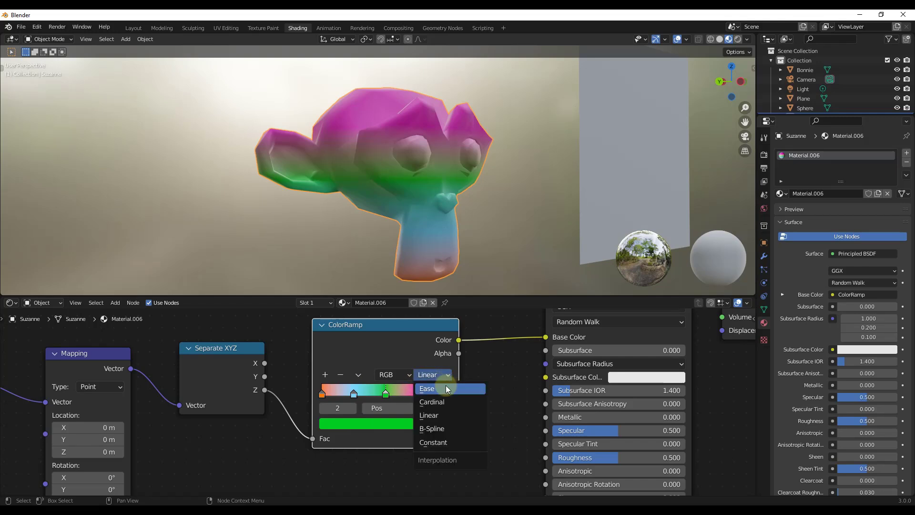
click(447, 389)
click(441, 375)
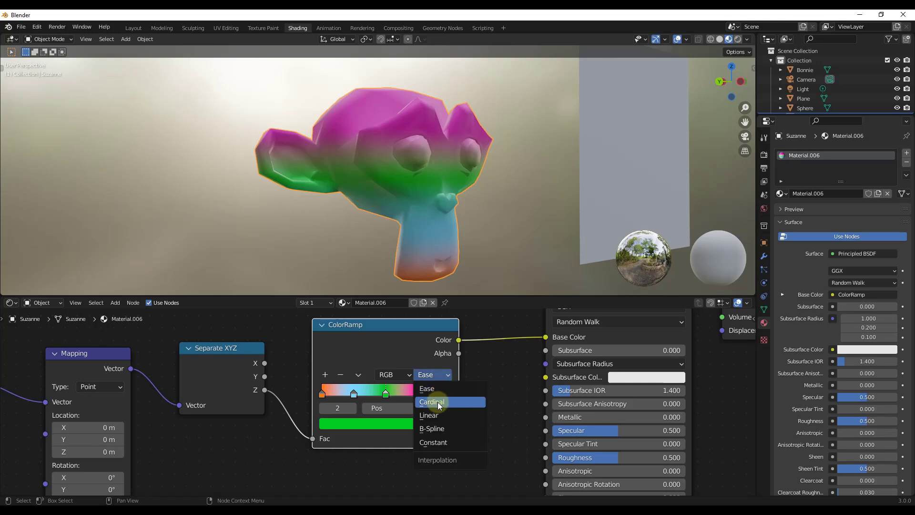
click(437, 402)
click(437, 374)
click(439, 412)
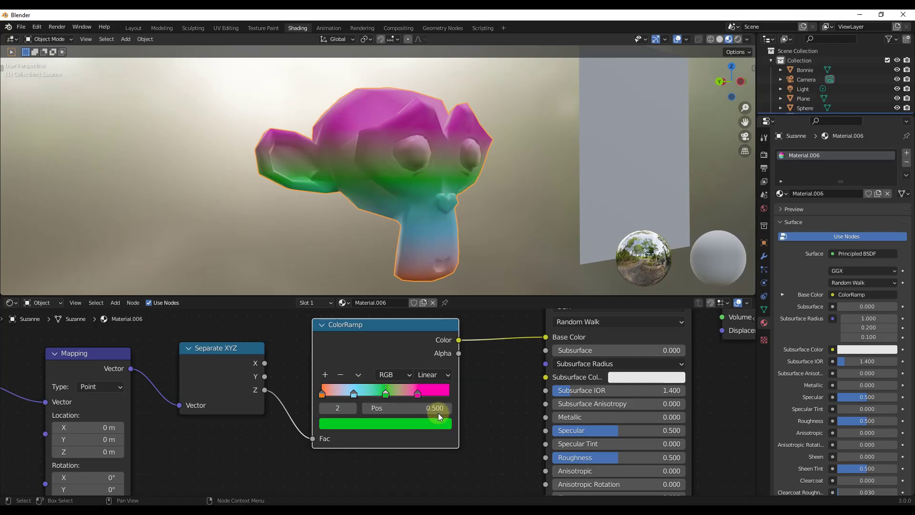
Try B-Spline and Constant interpolation on the ColorRamp and inspect the color bands on the monkey's head.
click(434, 375)
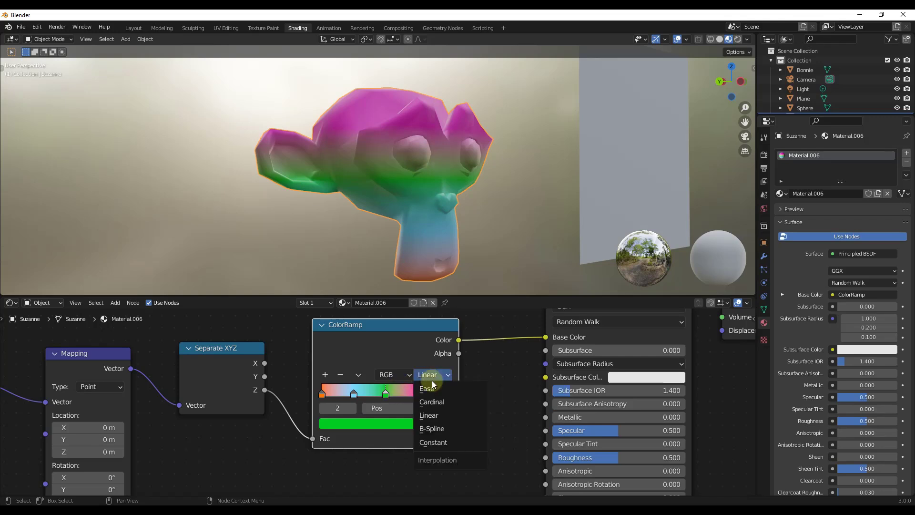
click(435, 425)
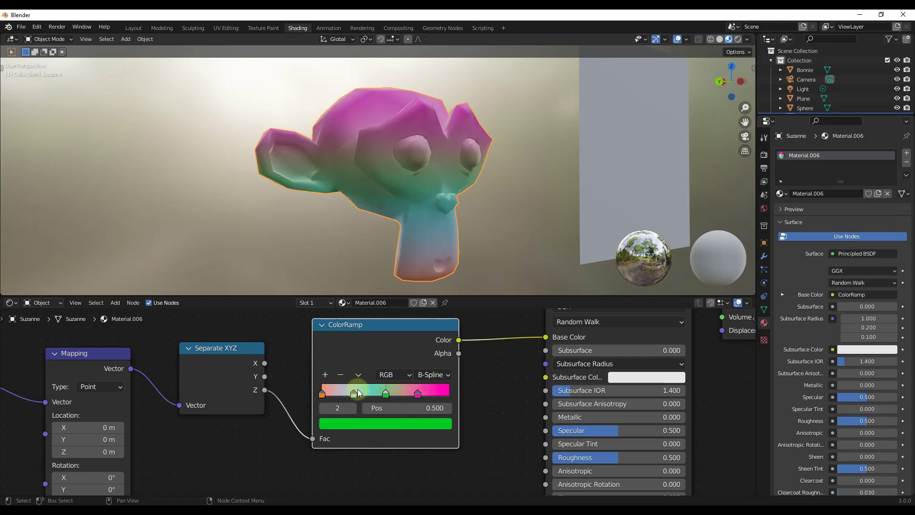
click(430, 374)
click(436, 437)
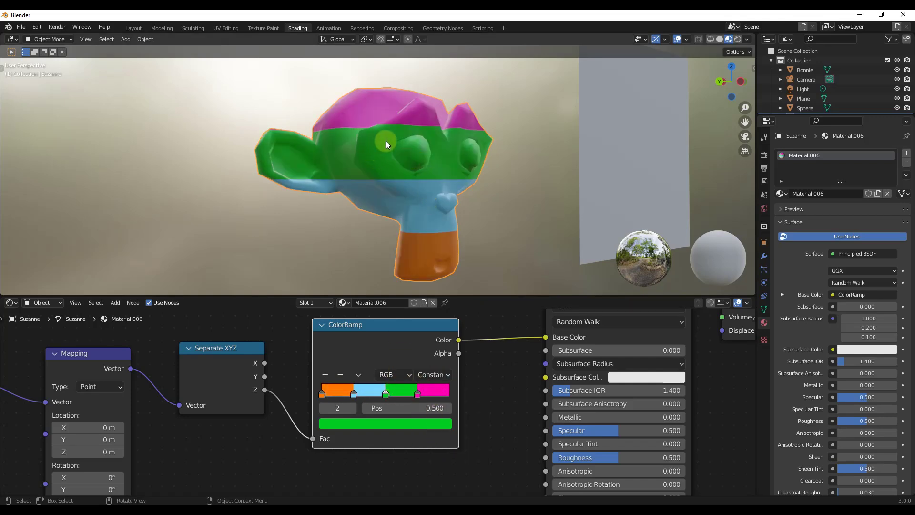
middle_drag(489, 142, 411, 149)
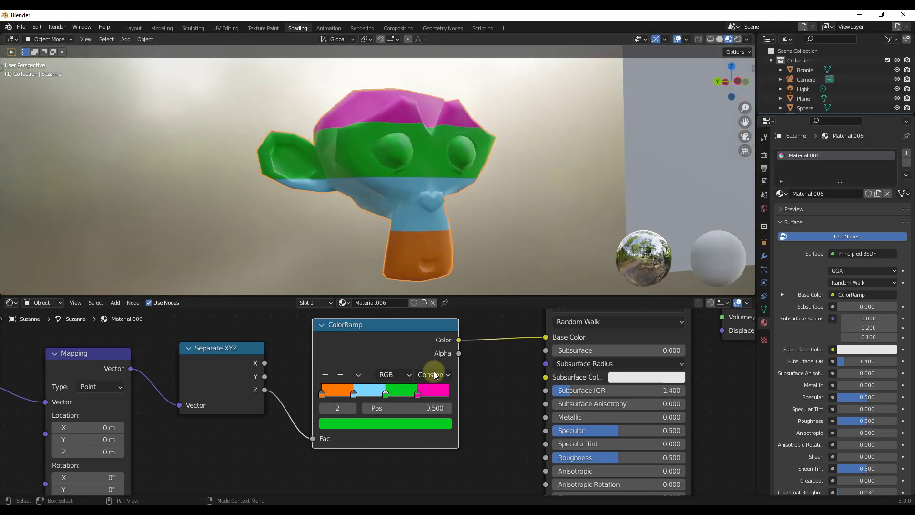
Set the ColorRamp's interpolation to Linear and inspect the blending between colors on the monkey.
click(433, 375)
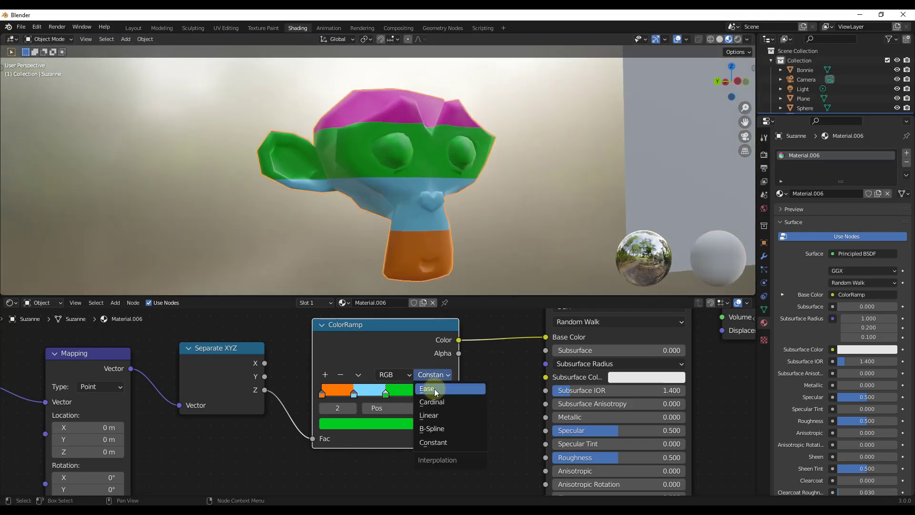
click(436, 414)
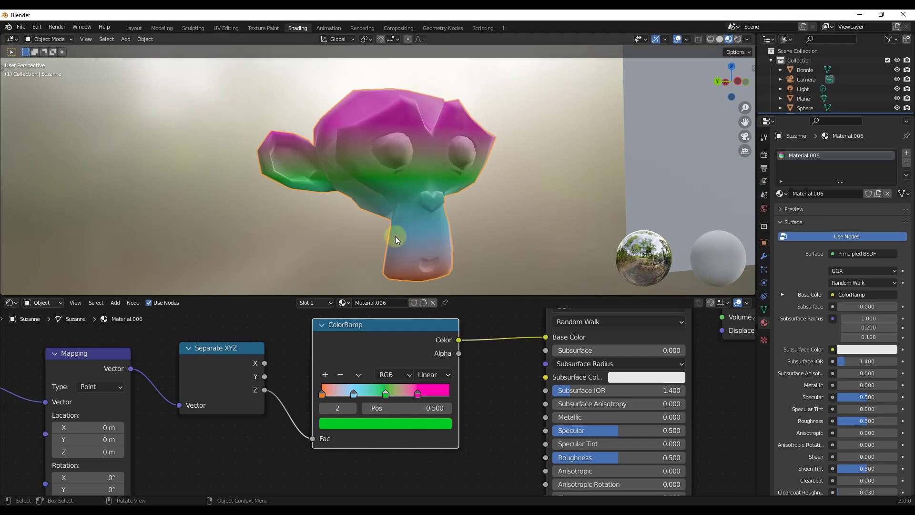
scroll(426, 149, up, 2)
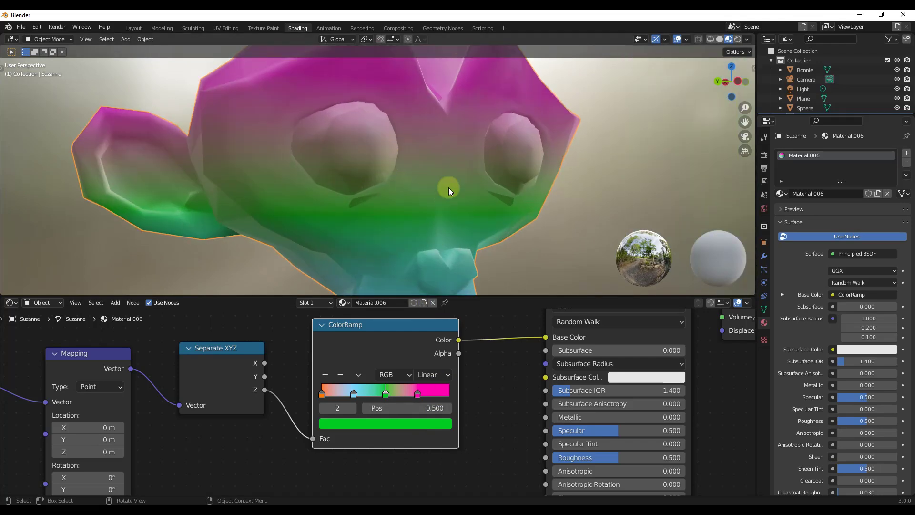
scroll(462, 171, down, 6)
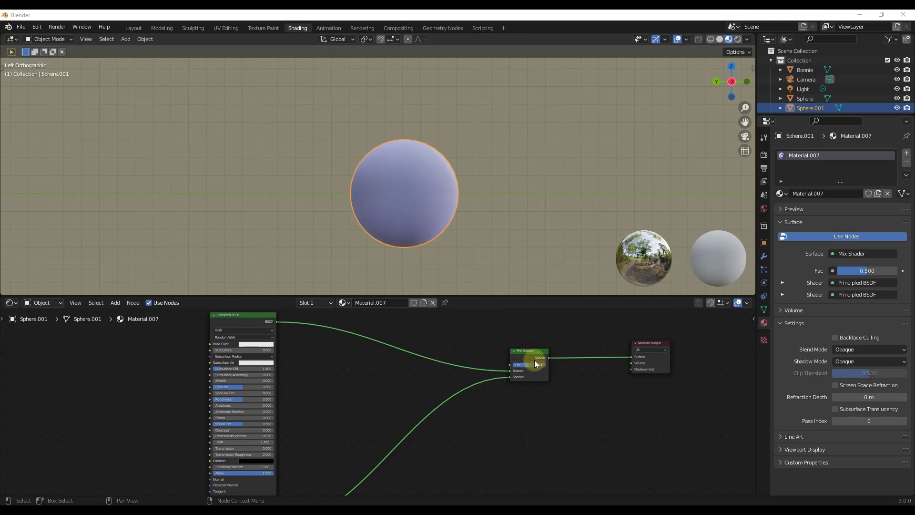
Examine how the second sphere's two Principled BSDF nodes feed the Mix Shader and the Material Output.
scroll(534, 360, up, 5)
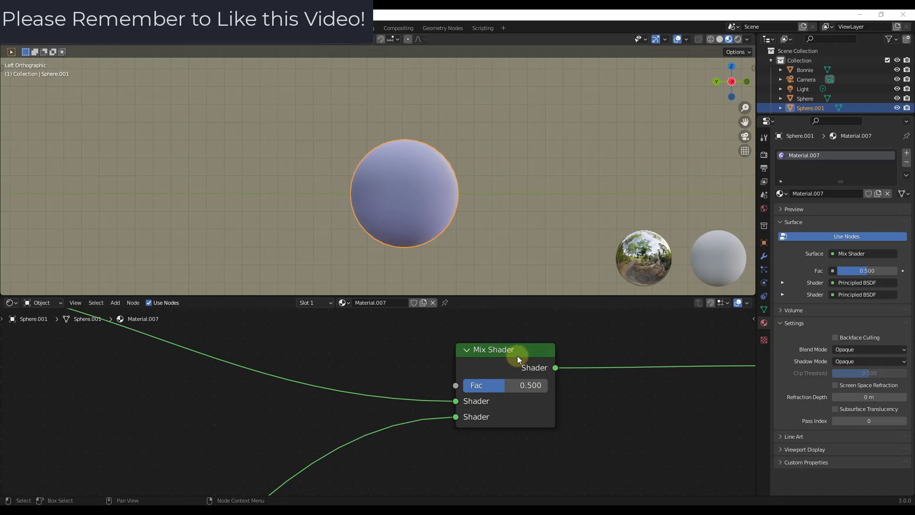
scroll(557, 346, down, 5)
scroll(348, 348, down, 2)
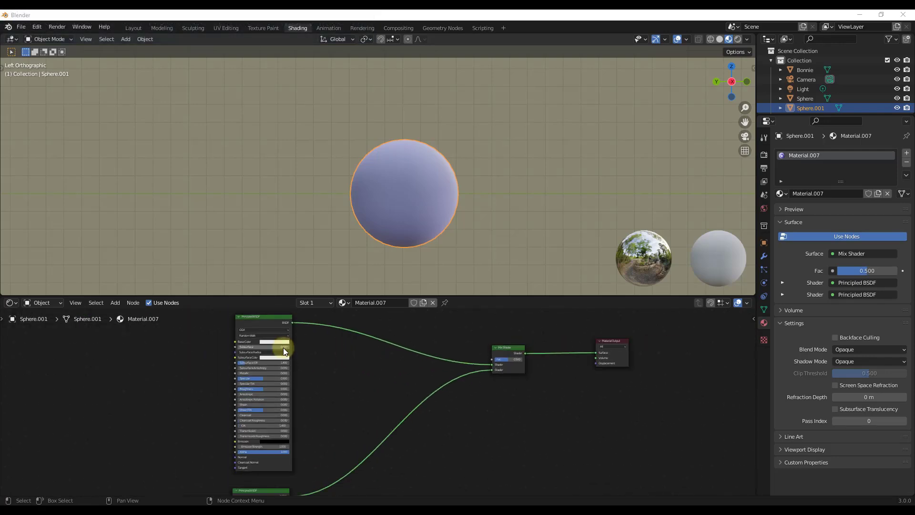
scroll(319, 390, down, 6)
scroll(441, 368, up, 2)
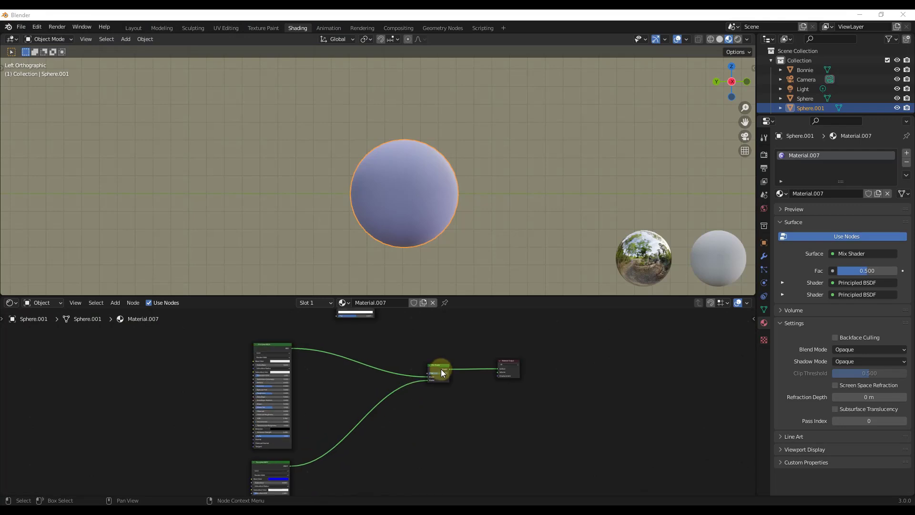
scroll(445, 374, up, 2)
scroll(556, 351, up, 4)
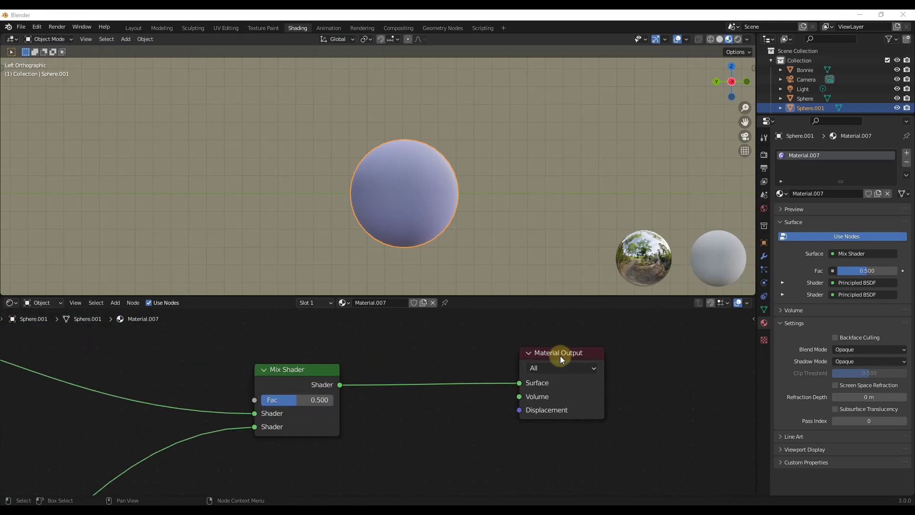
click(316, 373)
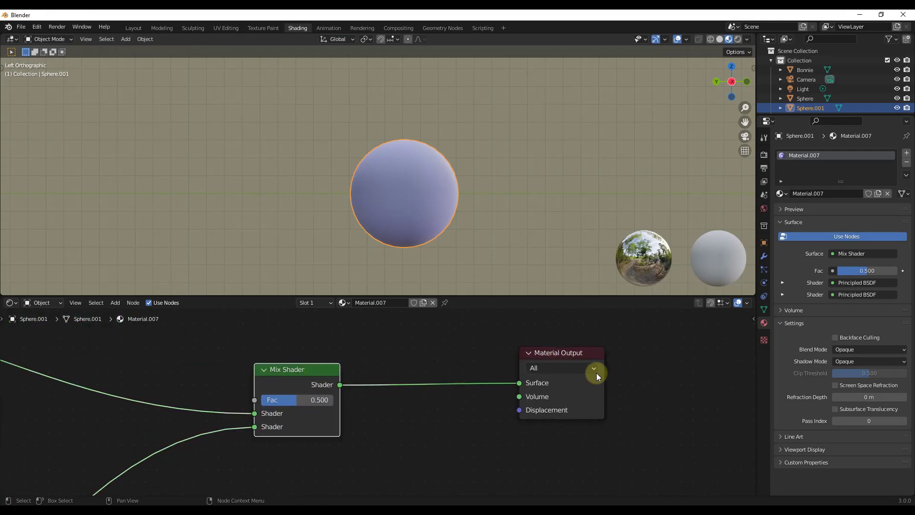
Vary the Mix Shader's Fac to shift the blend between the two shaders, leaving it at 0.492.
scroll(656, 365, down, 4)
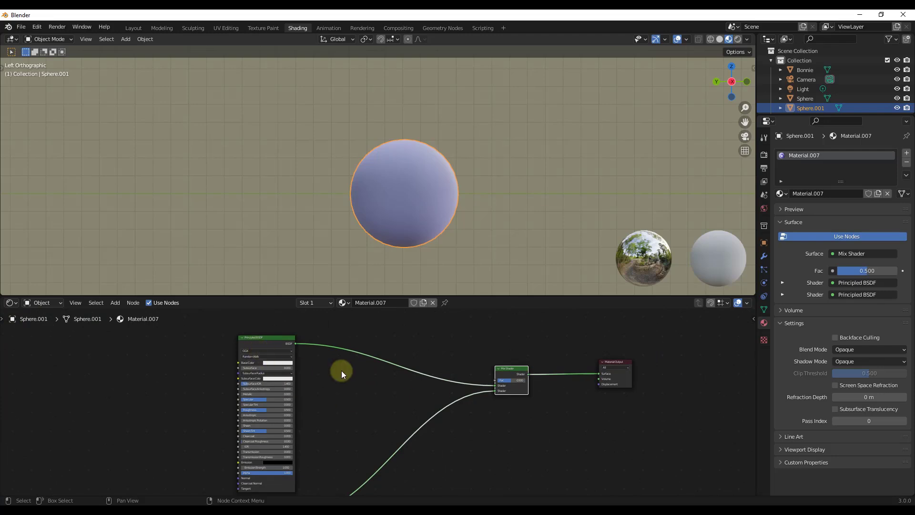
scroll(328, 461, down, 3)
scroll(293, 456, up, 5)
scroll(411, 393, down, 3)
scroll(460, 353, up, 5)
mouse_move(423, 358)
mouse_down()
mouse_move(466, 356)
mouse_move(402, 359)
mouse_move(432, 360)
mouse_up()
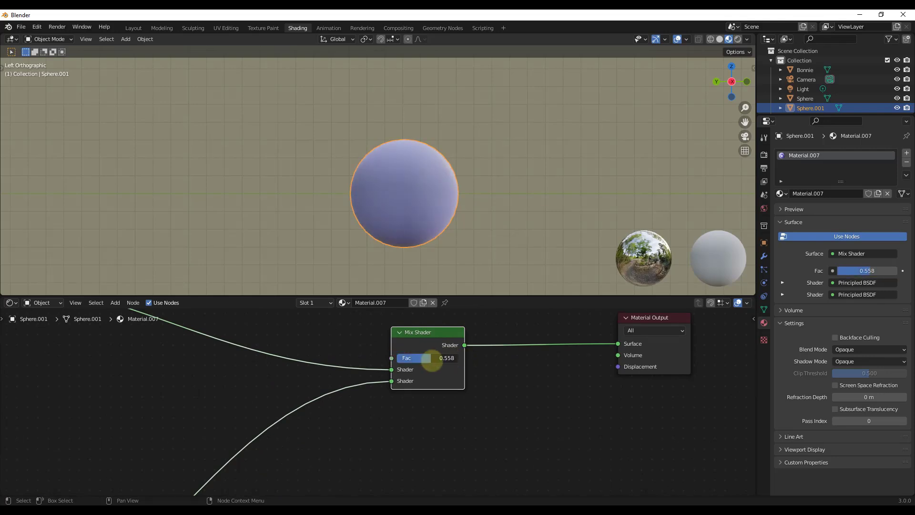
Add a Noise Texture node above the shaders and connect its Fac output to the Mix Shader's Fac input.
scroll(371, 363, down, 4)
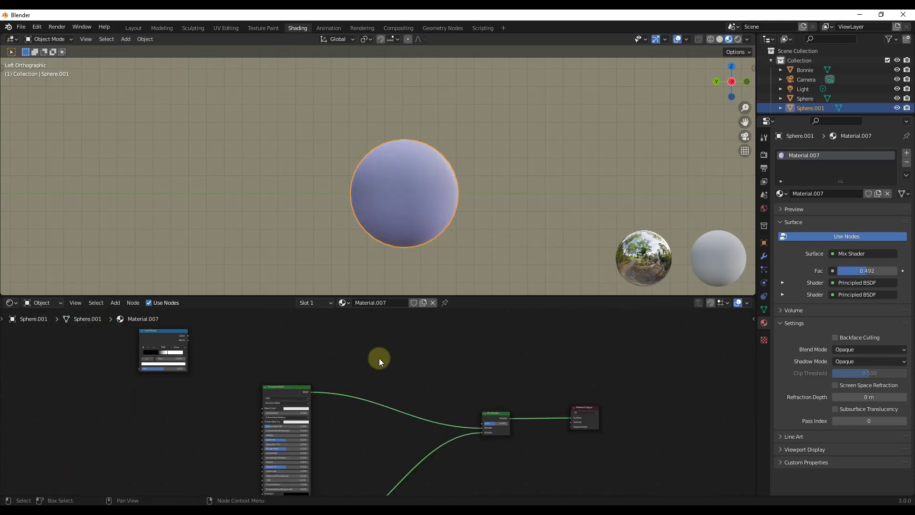
key(shift+a)
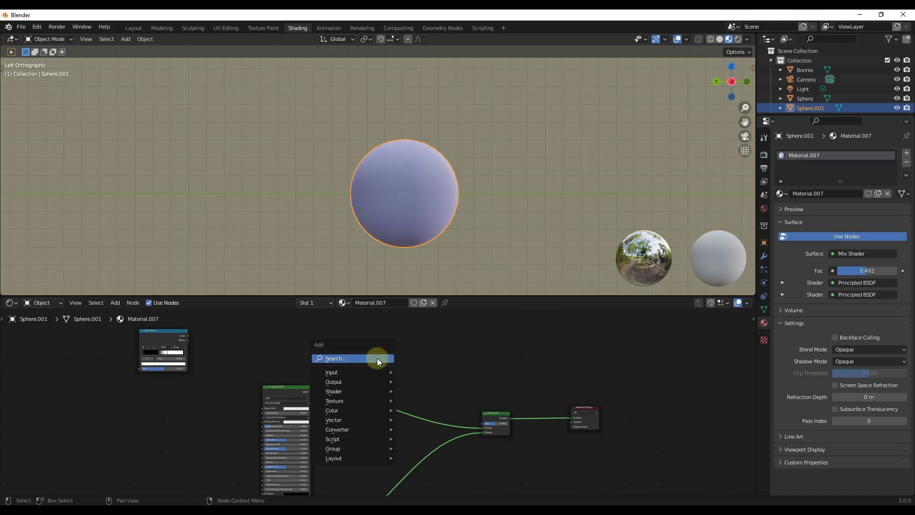
click(377, 359)
text(noi)
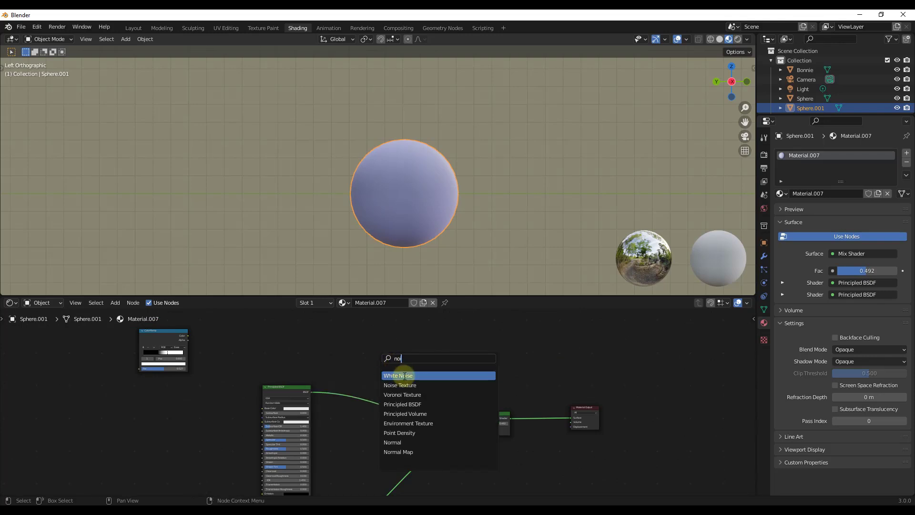
click(403, 385)
click(369, 340)
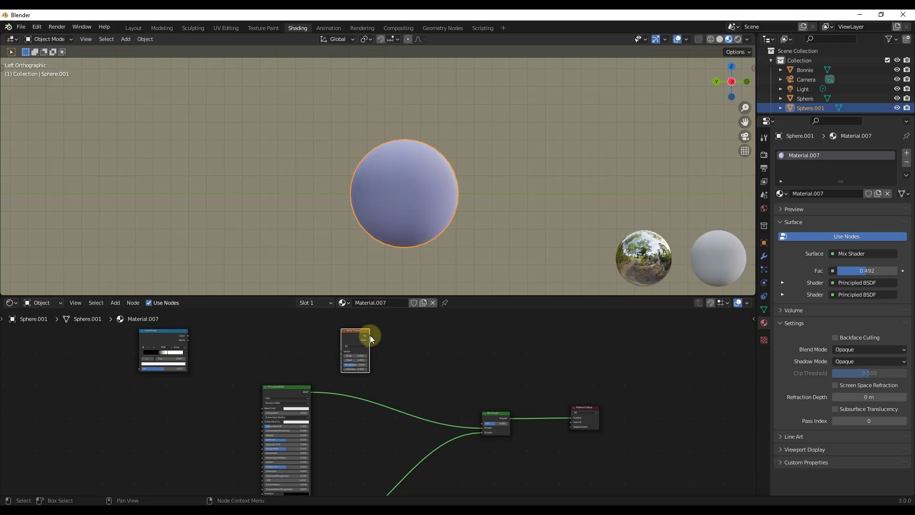
drag(371, 336, 481, 424)
Adjust the Noise Texture's Scale, Detail, Roughness and Distortion for a finer, swirling blue-and-white pattern on the sphere.
scroll(461, 182, up, 4)
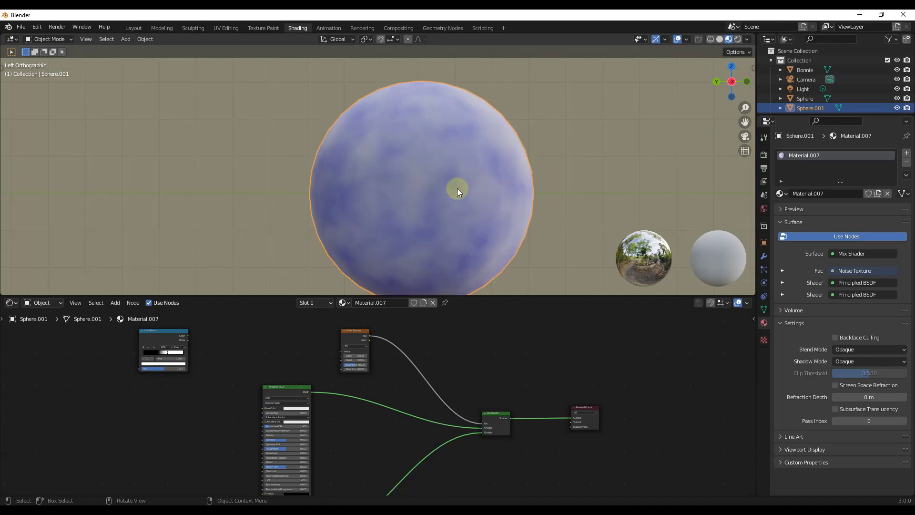
scroll(359, 356, up, 4)
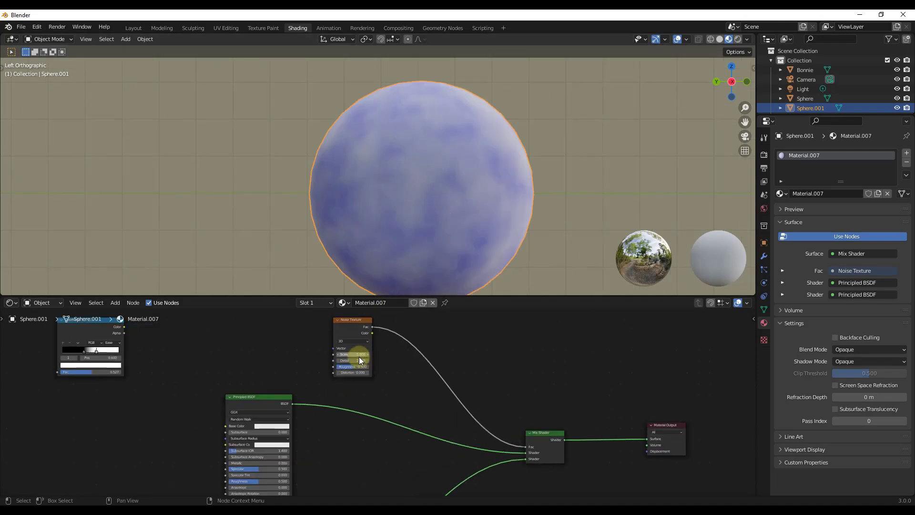
scroll(378, 356, down, 5)
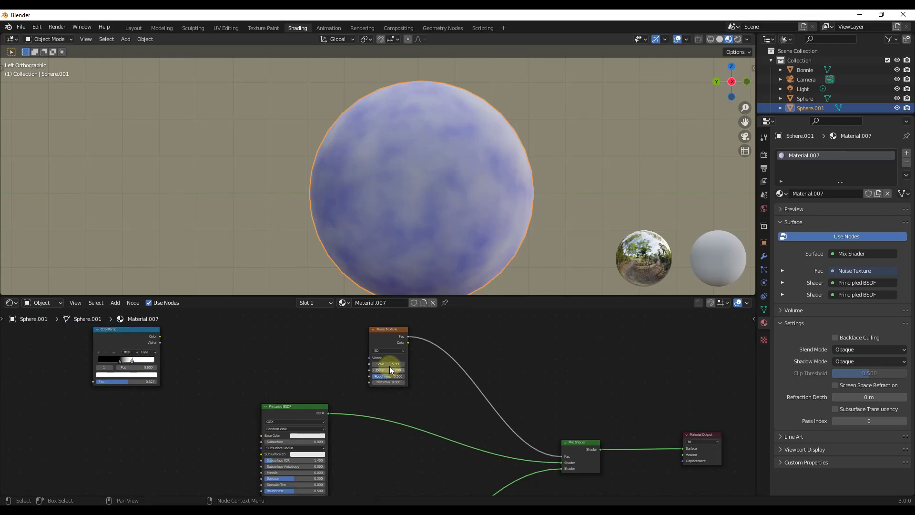
drag(387, 363, 400, 382)
middle_drag(431, 184, 403, 179)
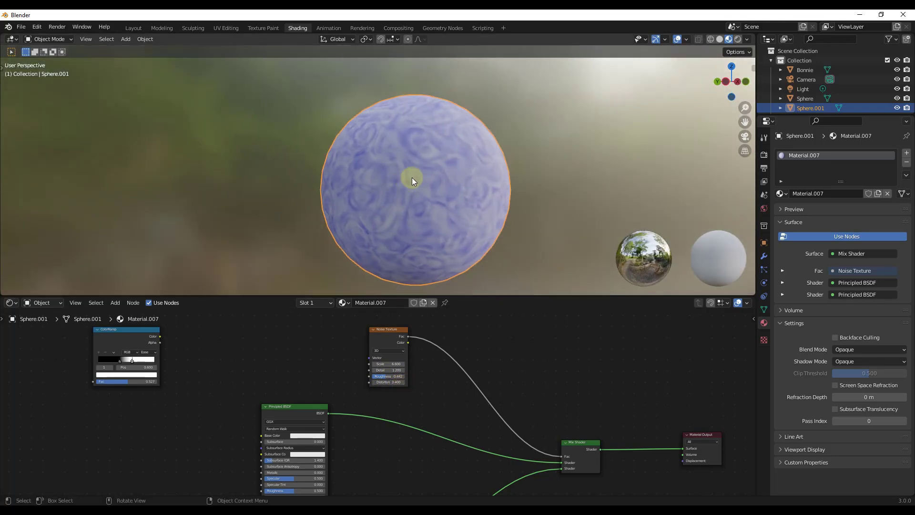
Insert a ColorRamp with a default black-to-white linear gradient between the Noise Texture and the Mix Shader's Fac input.
drag(381, 333, 280, 331)
drag(152, 333, 399, 339)
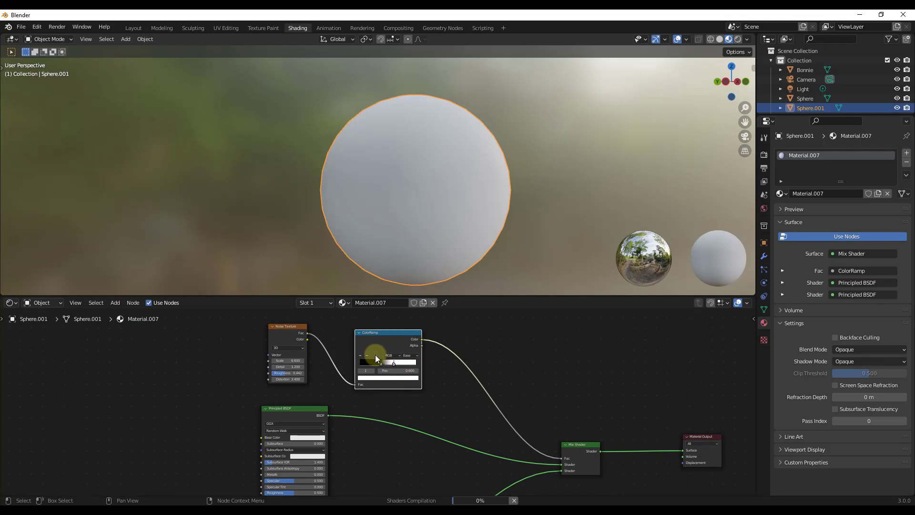
key(ctrl+z)
key(ctrl+z)
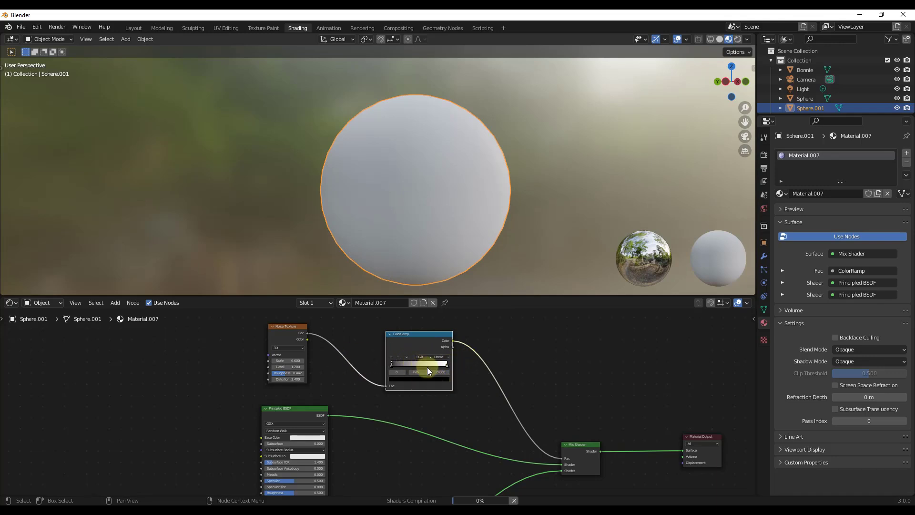
Move the ColorRamp's black stop to position 0.377 and its white stop to 0.577.
scroll(418, 365, up, 4)
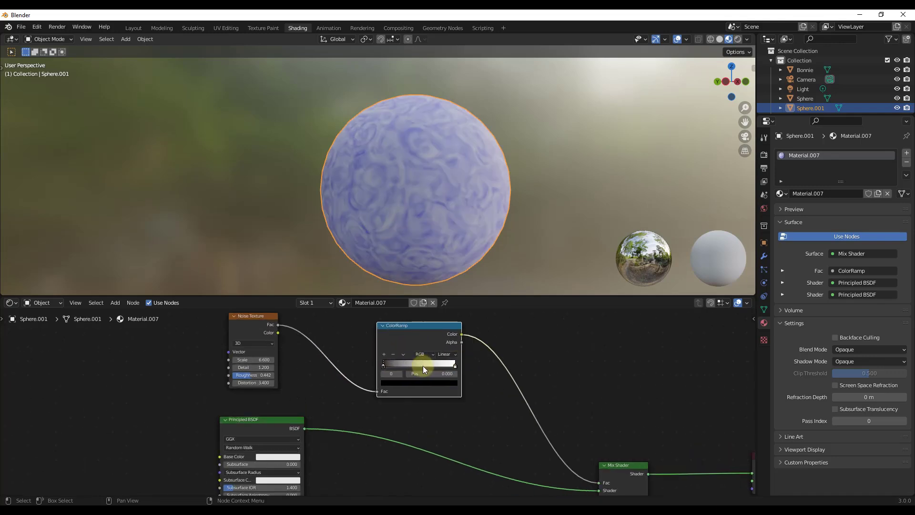
scroll(423, 382, down, 3)
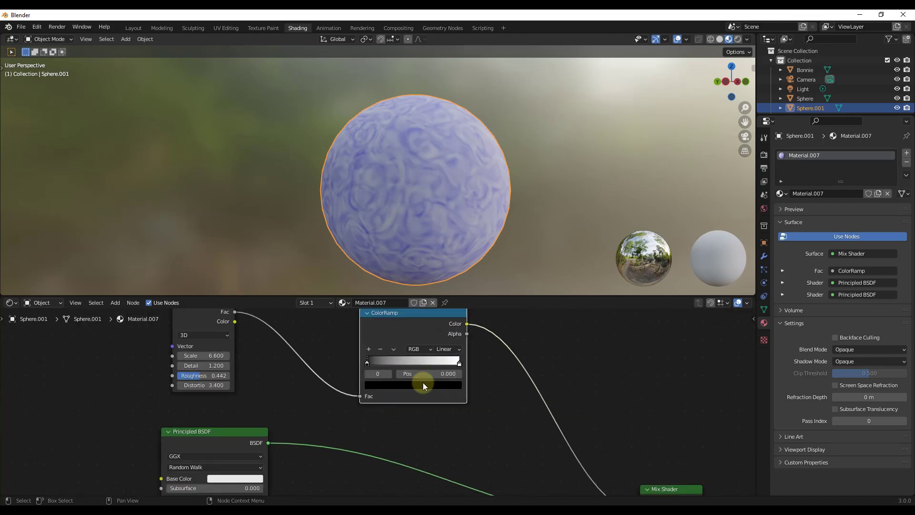
scroll(434, 379, up, 3)
scroll(362, 398, up, 1)
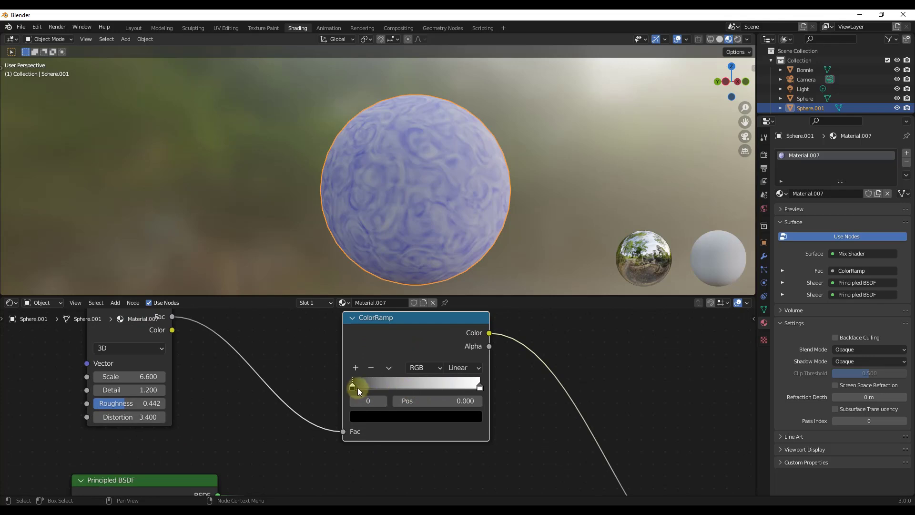
drag(353, 387, 406, 395)
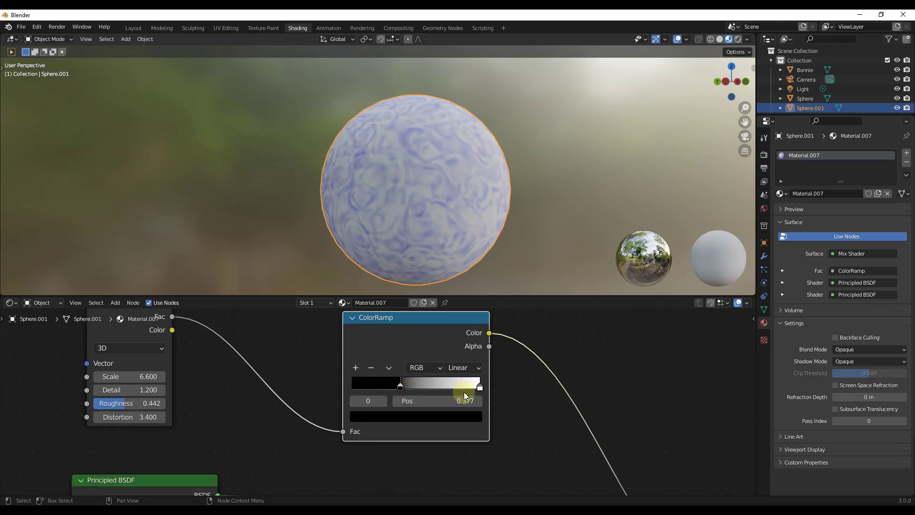
drag(480, 387, 405, 392)
Set the Noise Texture's Scale to 4.1, Detail to 1.5 and Roughness to 0.708.
middle_drag(428, 203, 420, 184)
scroll(420, 184, up, 3)
scroll(419, 184, down, 6)
drag(127, 377, 152, 402)
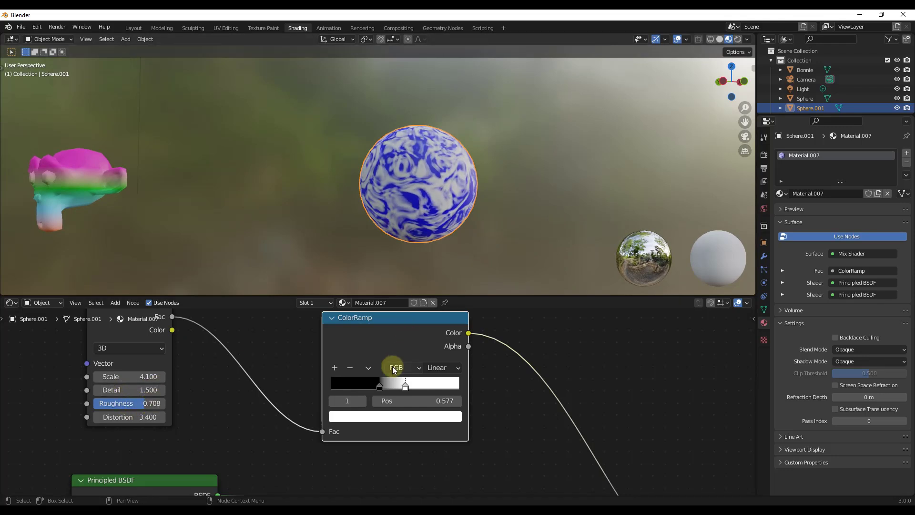
scroll(181, 333, down, 2)
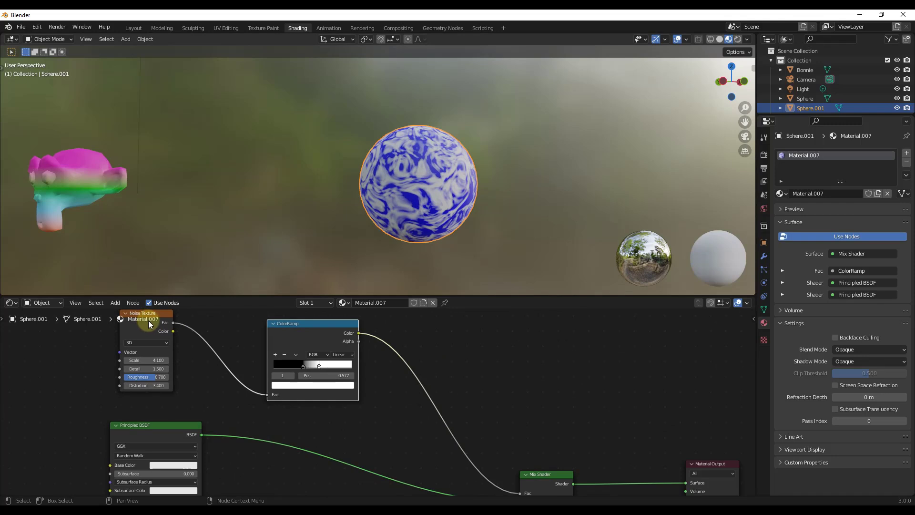
scroll(434, 162, up, 3)
scroll(450, 155, down, 3)
scroll(498, 178, up, 3)
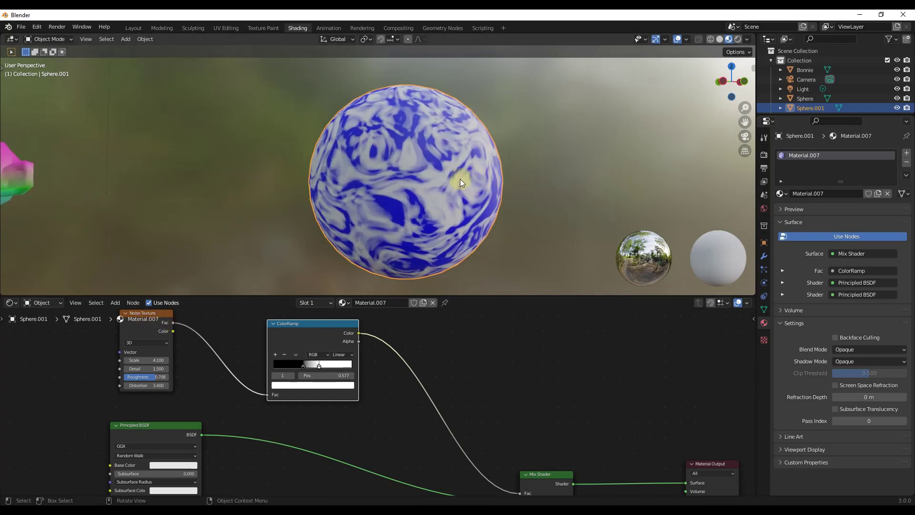
scroll(395, 167, down, 2)
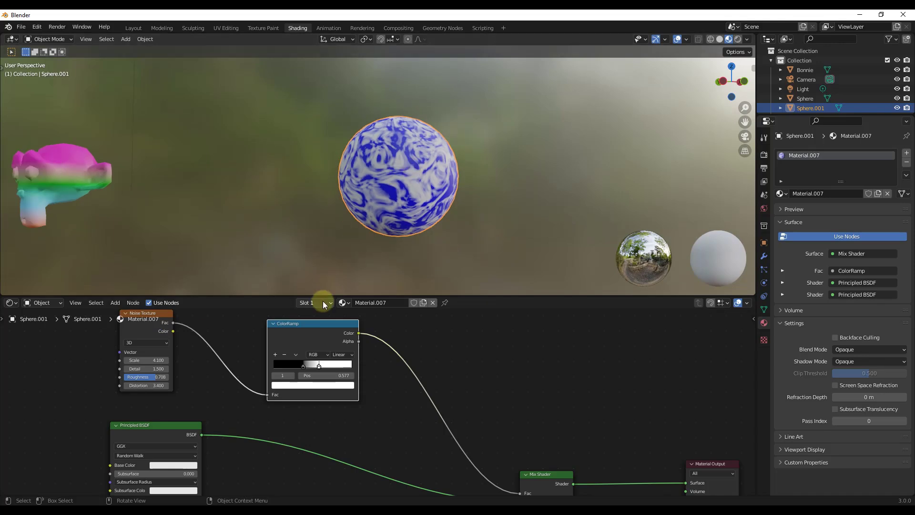
Replace the Noise Texture with a Wave Texture and connect its Fac output to the ColorRamp's Fac input.
click(152, 325)
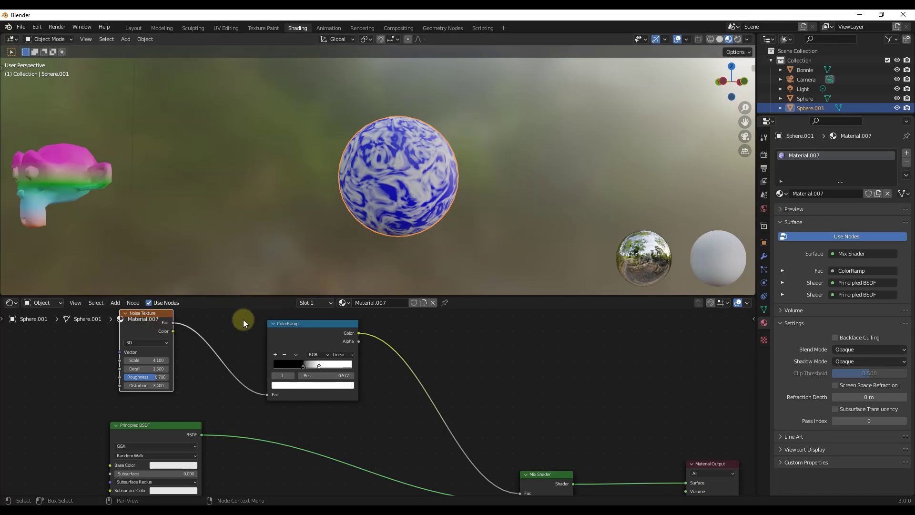
scroll(205, 325, down, 2)
key(x)
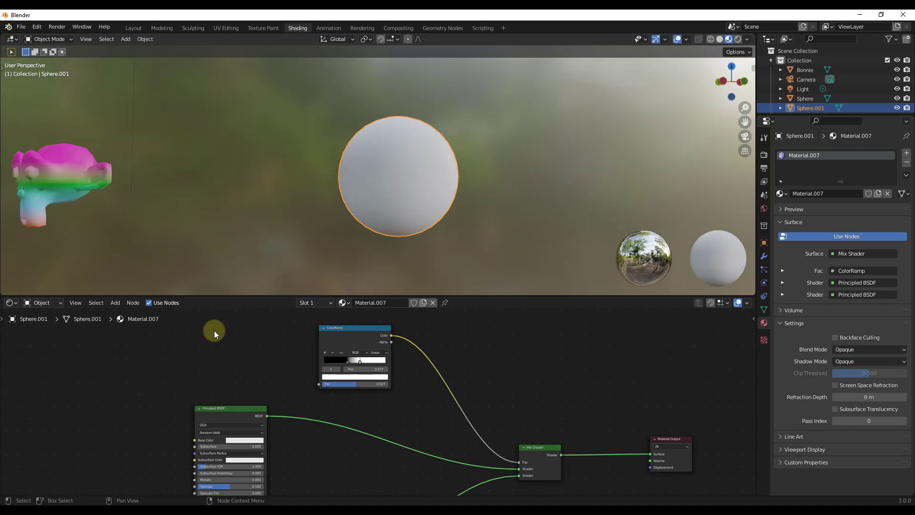
key(shift+a)
text(wa)
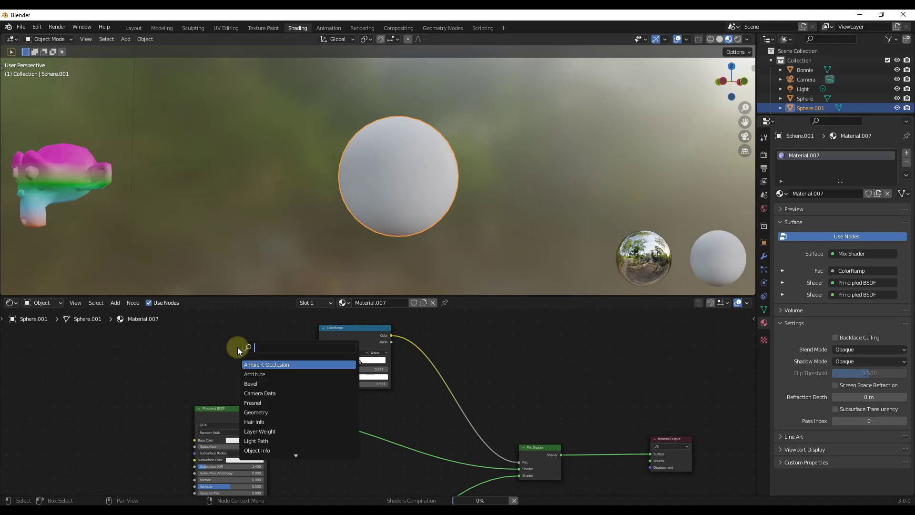
key(Down)
key(Return)
click(213, 333)
drag(246, 347, 319, 424)
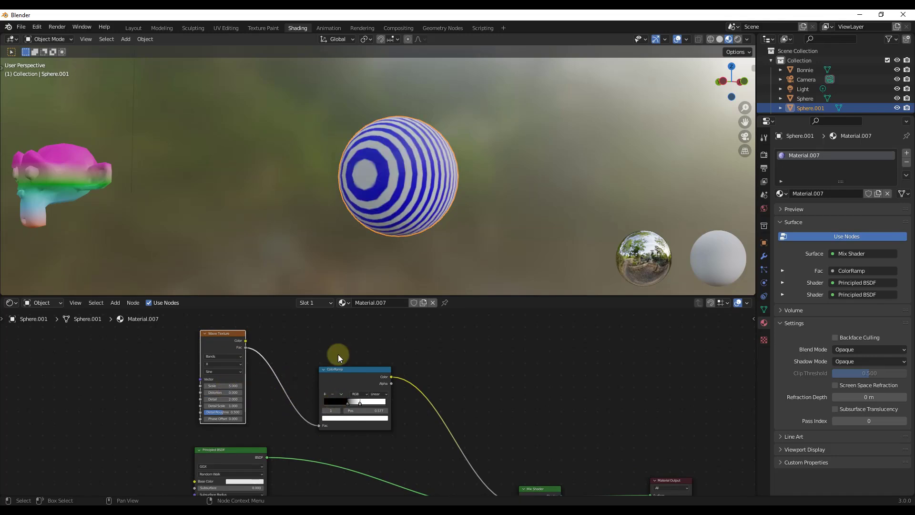
Set the Wave Texture's Distortion to 16.5, Detail Scale to 0.9 and Detail to 7.2.
middle_drag(422, 151, 392, 138)
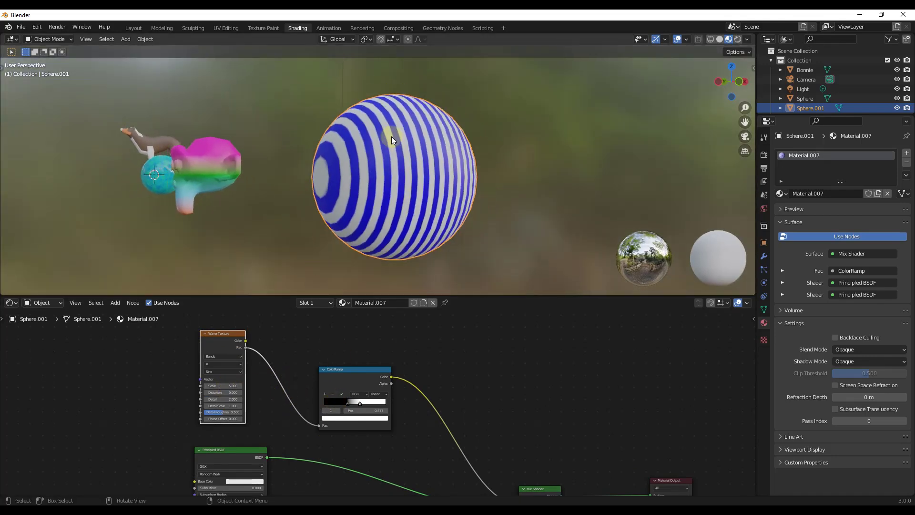
scroll(236, 373, up, 4)
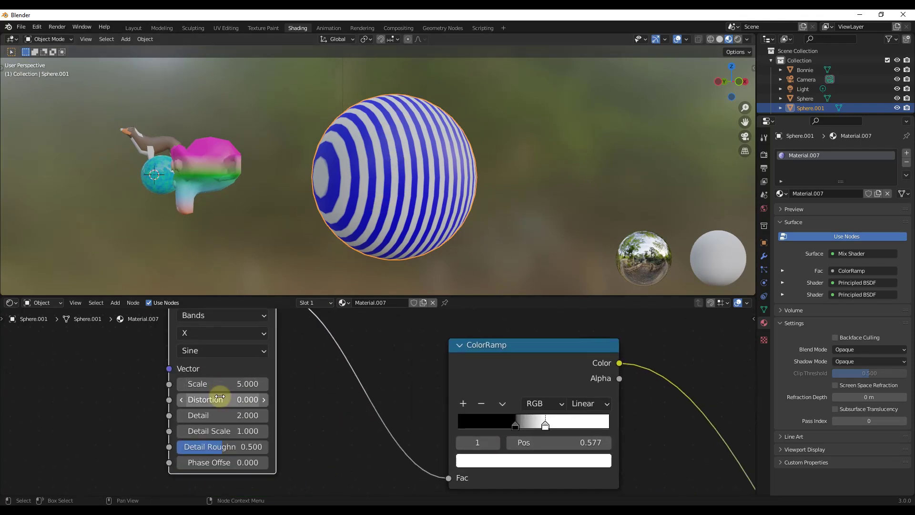
drag(225, 399, 284, 232)
mouse_move(207, 435)
mouse_down()
mouse_move(241, 435)
mouse_move(213, 435)
mouse_up()
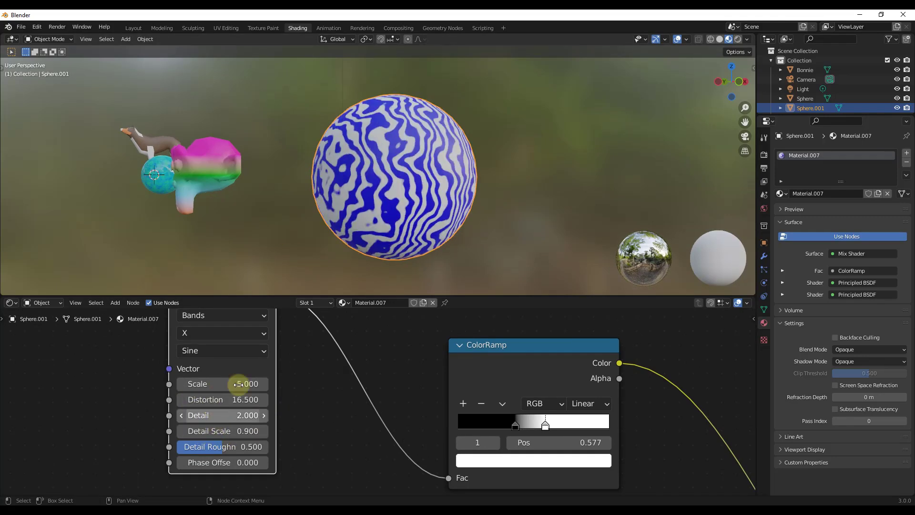
scroll(380, 139, up, 4)
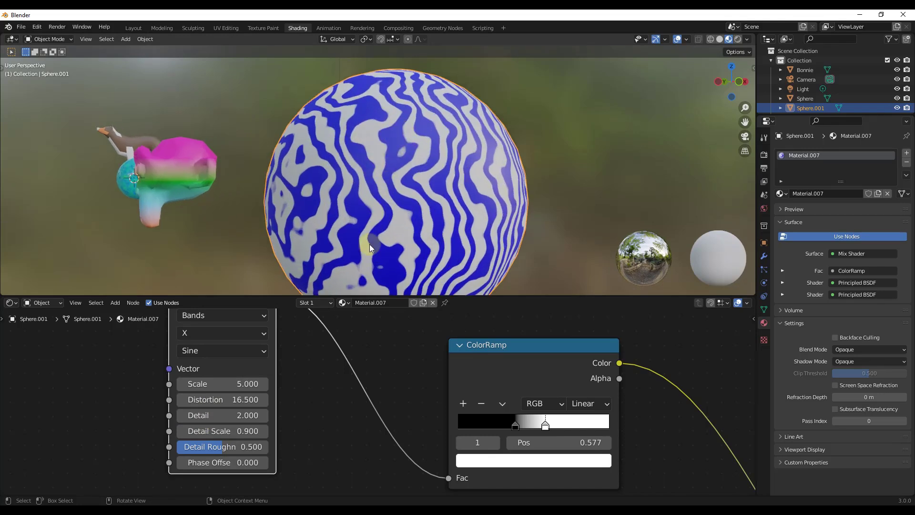
drag(206, 415, 240, 415)
Set the ColorRamp's black stop position to 0.259 and nudge the Mix Shader node slightly upward.
drag(516, 426, 473, 425)
mouse_move(546, 425)
mouse_down()
mouse_move(605, 424)
mouse_move(546, 426)
mouse_up()
drag(474, 426, 496, 426)
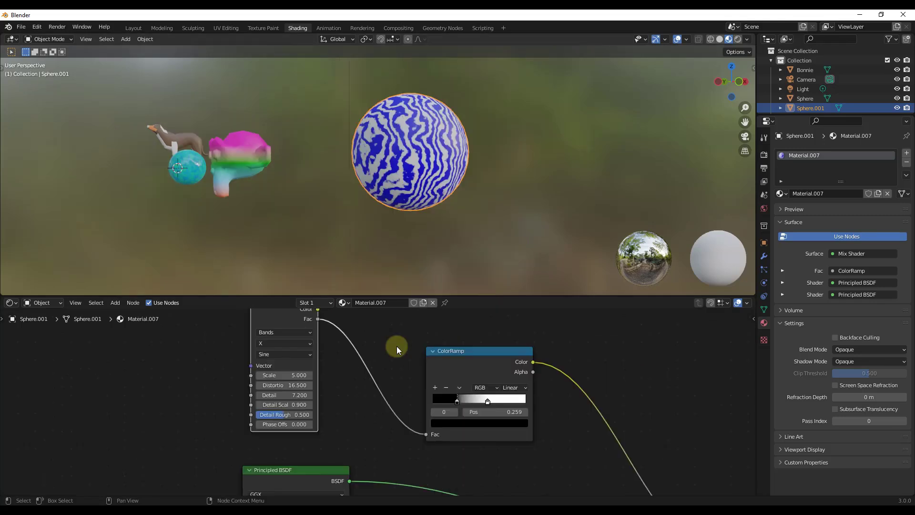
scroll(417, 357, down, 3)
middle_drag(536, 433, 424, 397)
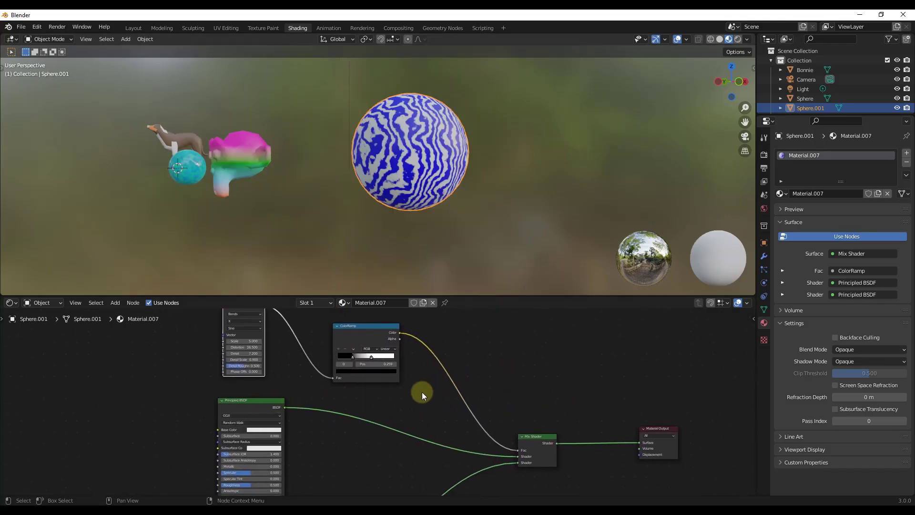
mouse_move(540, 439)
mouse_down()
mouse_move(511, 416)
mouse_move(544, 432)
mouse_up()
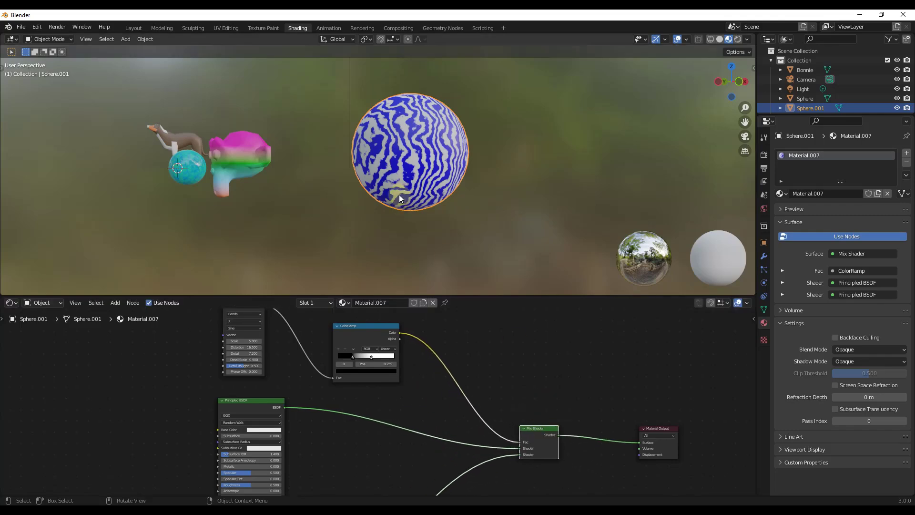
scroll(419, 130, up, 3)
middle_drag(419, 131, 458, 135)
scroll(458, 135, down, 3)
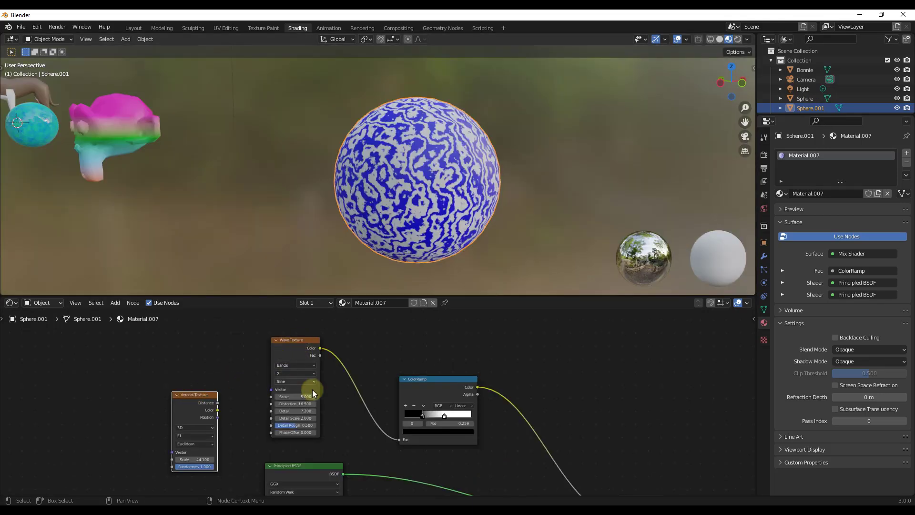
Place the Voronoi Texture above the Wave Texture, raise the ColorRamp, and connect the Voronoi's Color output to the ColorRamp's Fac input.
scroll(341, 405, down, 5)
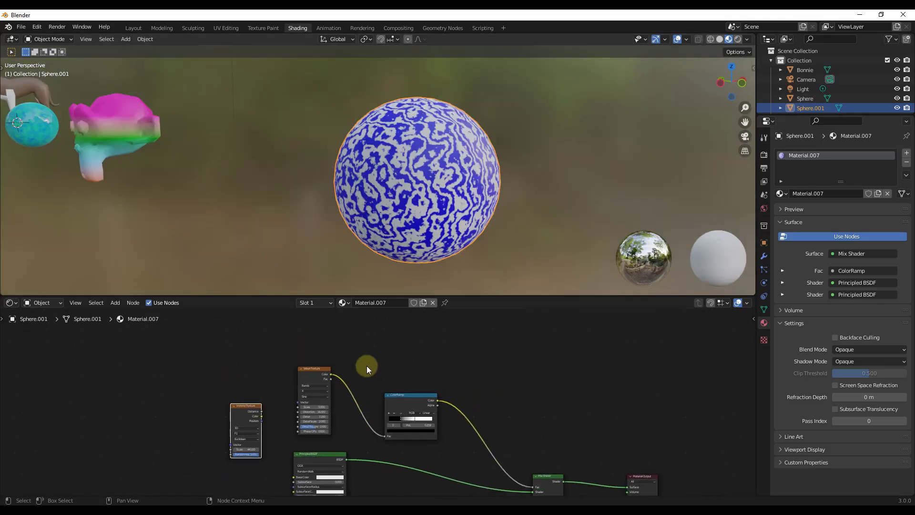
middle_drag(367, 368, 379, 435)
scroll(282, 487, up, 3)
drag(260, 473, 349, 346)
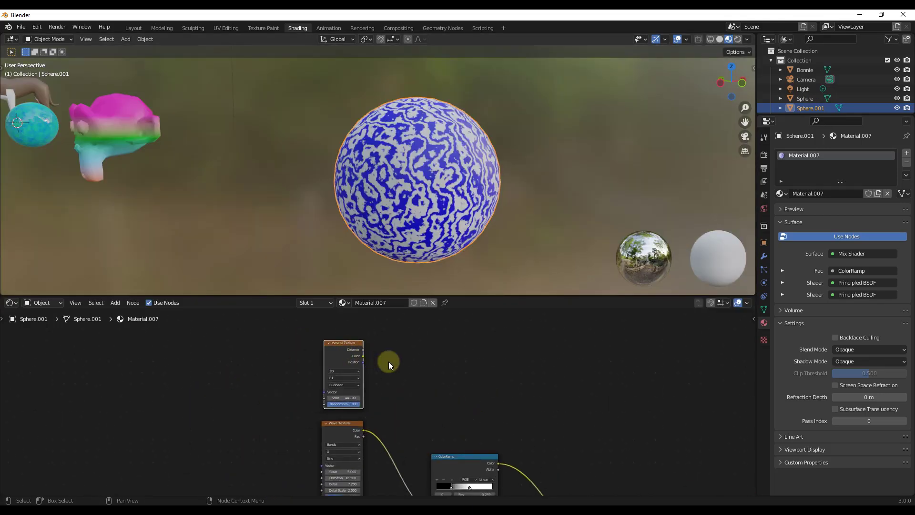
middle_drag(435, 399, 415, 372)
scroll(537, 388, up, 1)
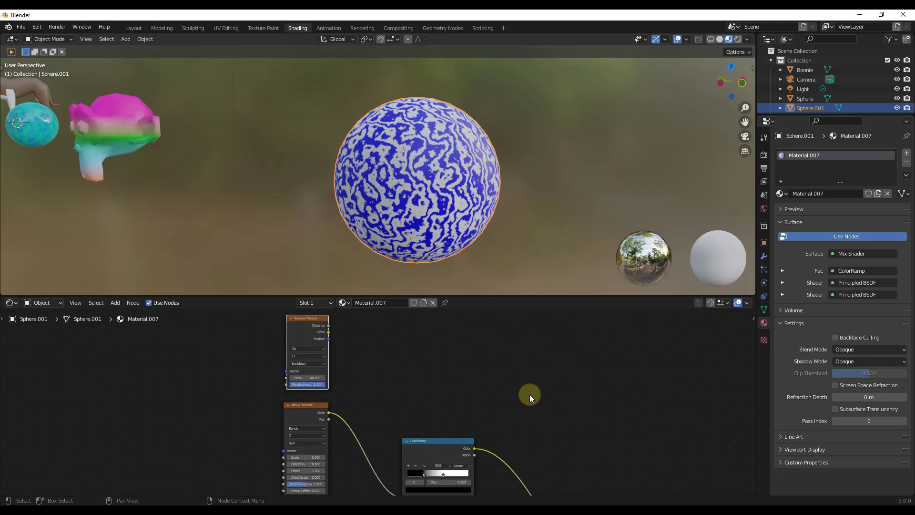
drag(447, 450, 467, 370)
scroll(360, 340, up, 1)
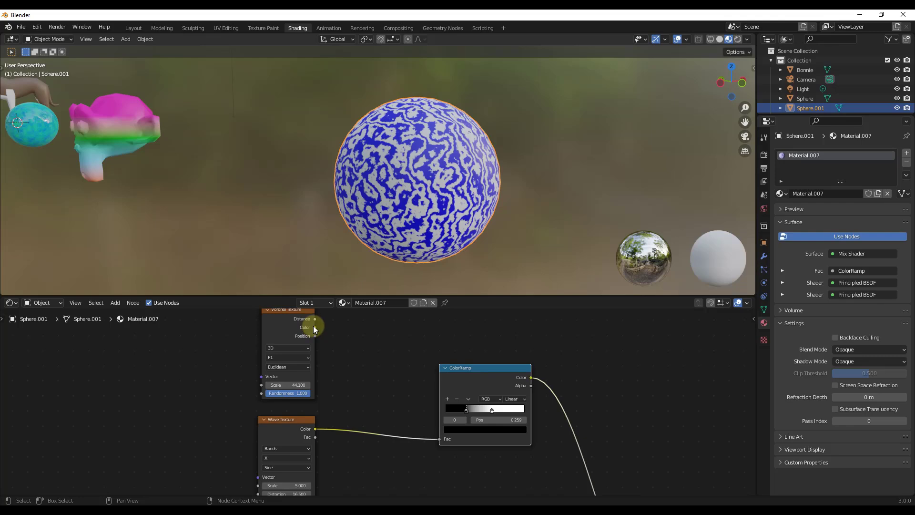
drag(315, 327, 439, 438)
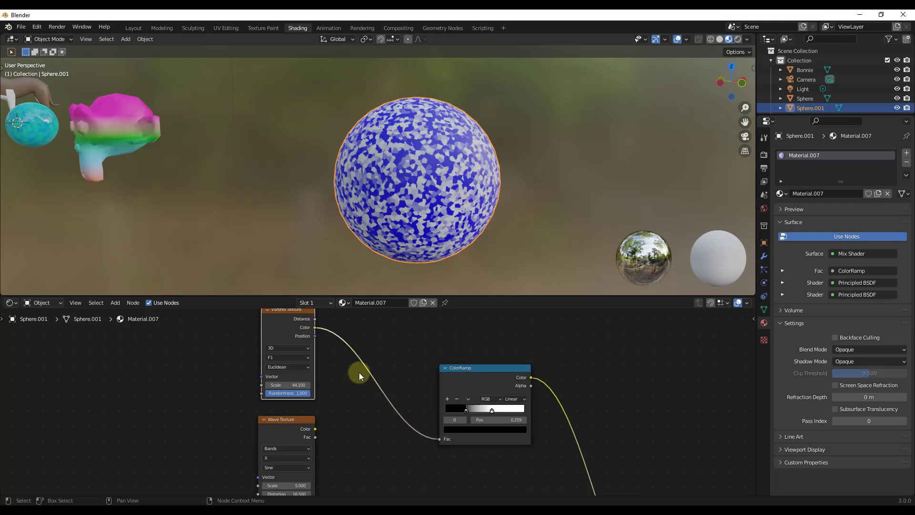
Set the Voronoi Texture's Scale to 169.8 for a much finer pattern on the sphere.
scroll(414, 167, up, 5)
scroll(420, 169, down, 3)
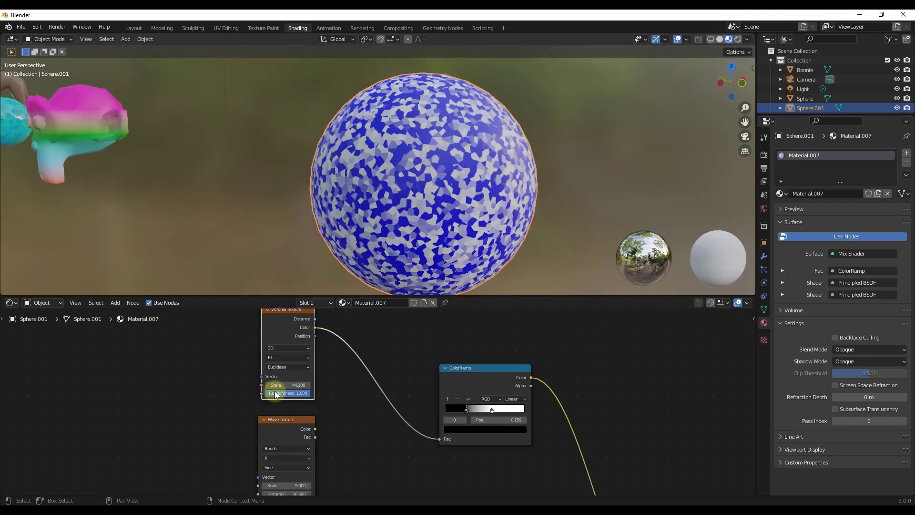
drag(298, 385, 334, 398)
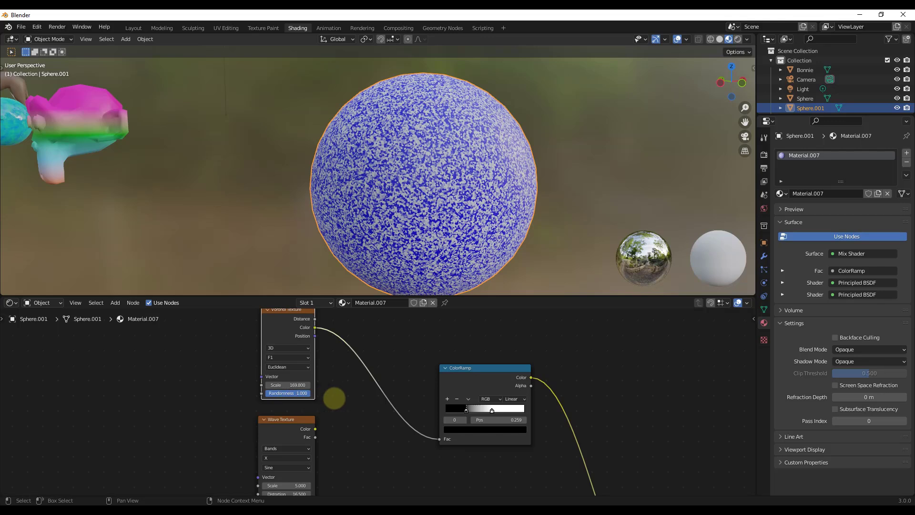
Try the F2 feature output on the Voronoi Texture and switch it back to F1.
click(285, 357)
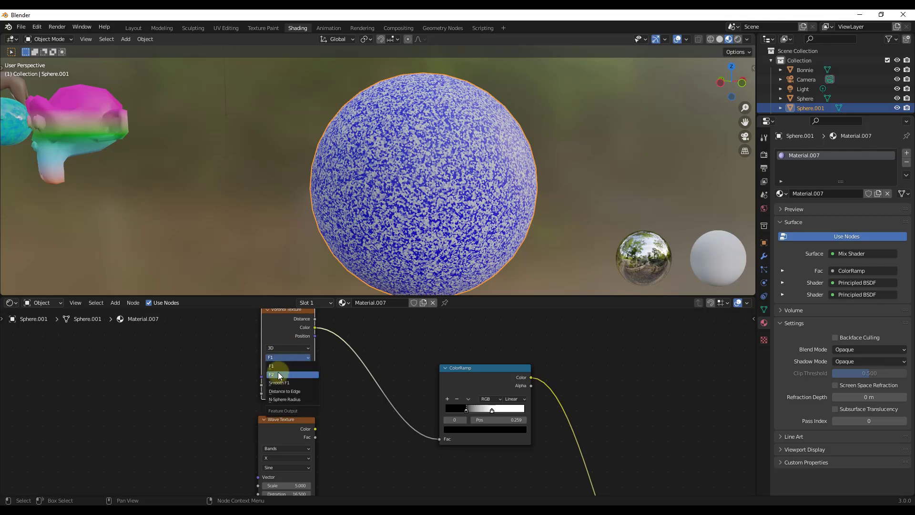
click(280, 374)
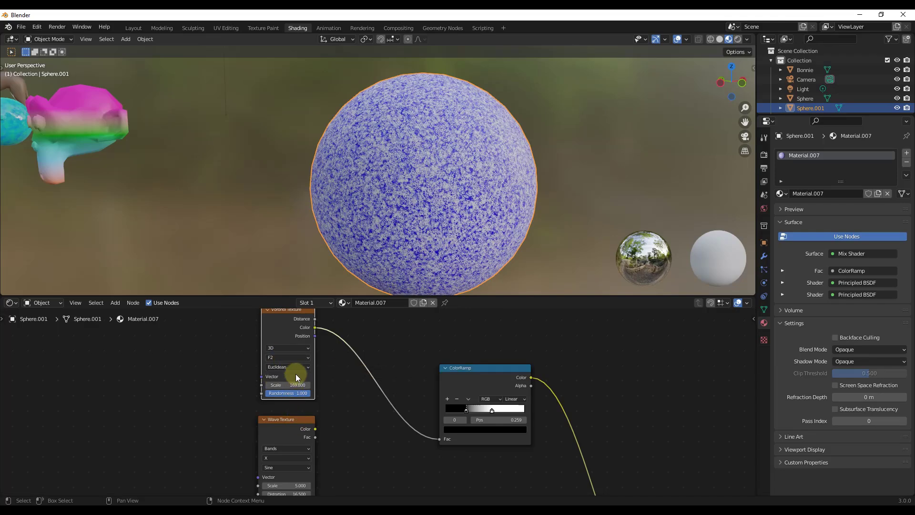
scroll(409, 215, up, 3)
scroll(415, 194, down, 2)
click(291, 358)
click(277, 368)
scroll(367, 403, down, 5)
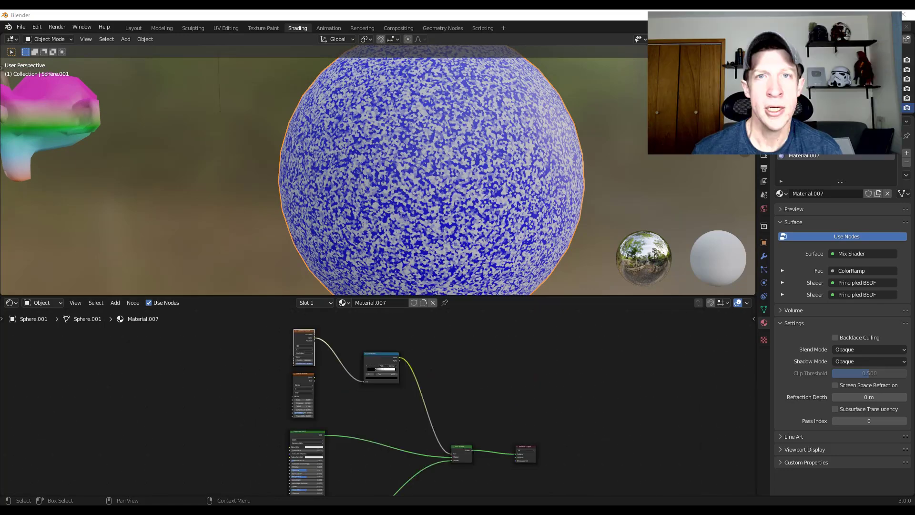